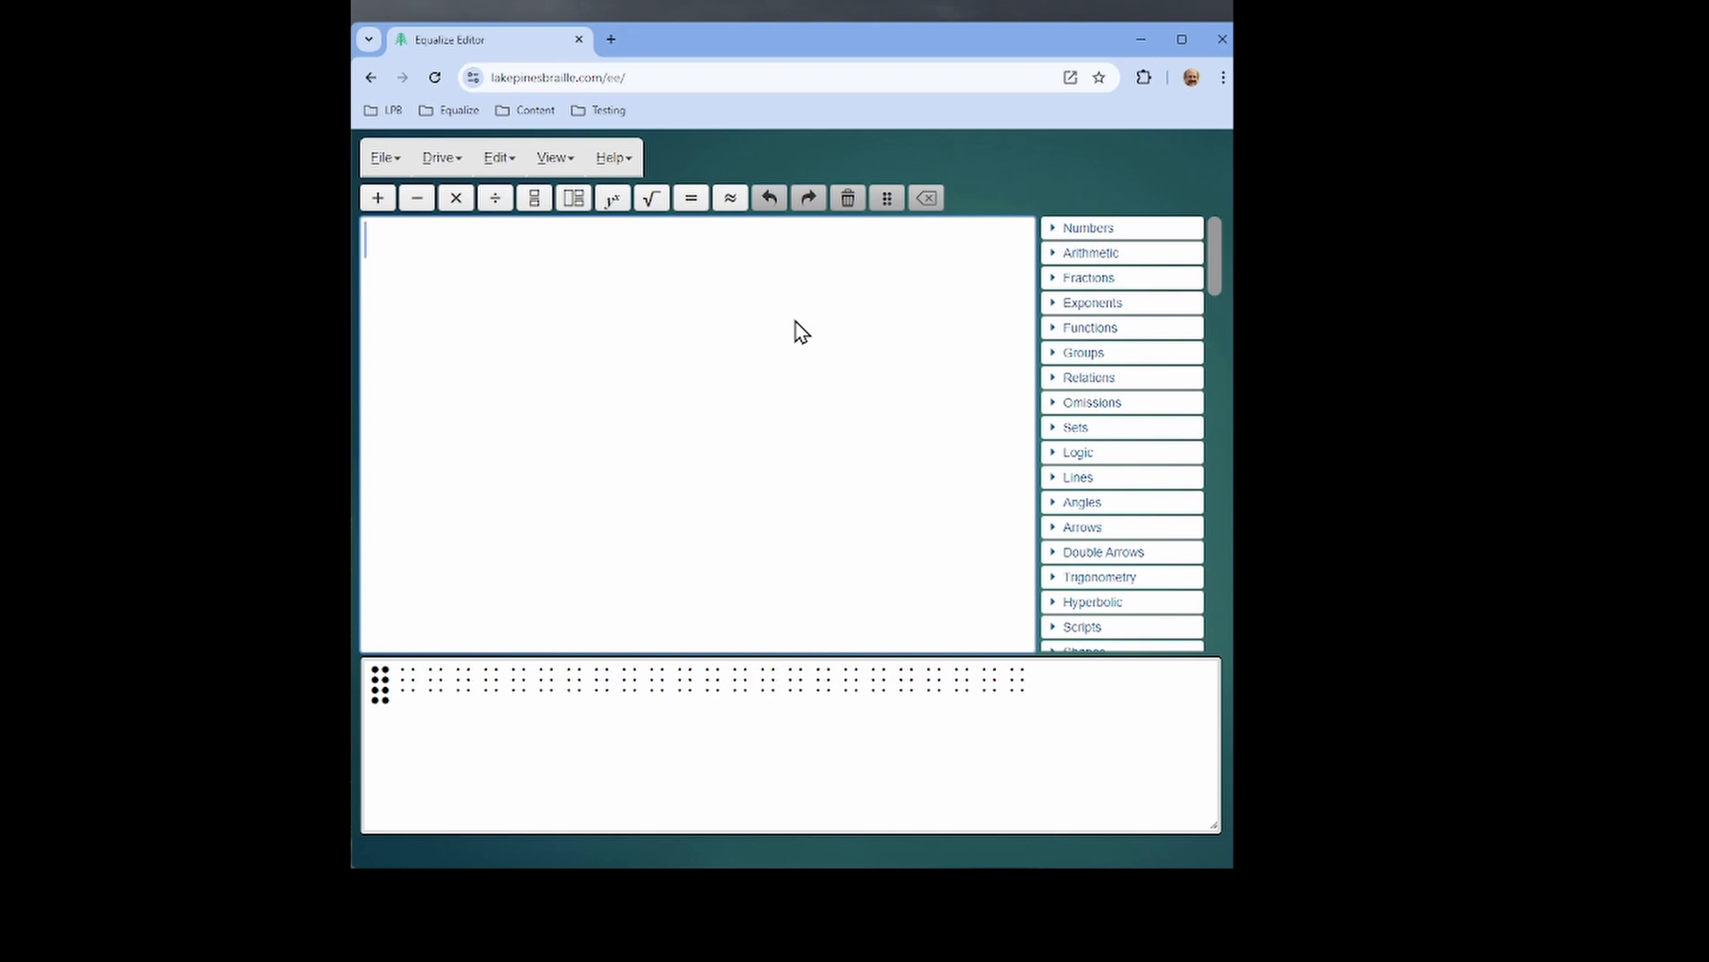
# Enter the test word "shall" in the editor and erase it.
pyautogui.hotkey('ctrl', 'b')
pyautogui.write('shall')
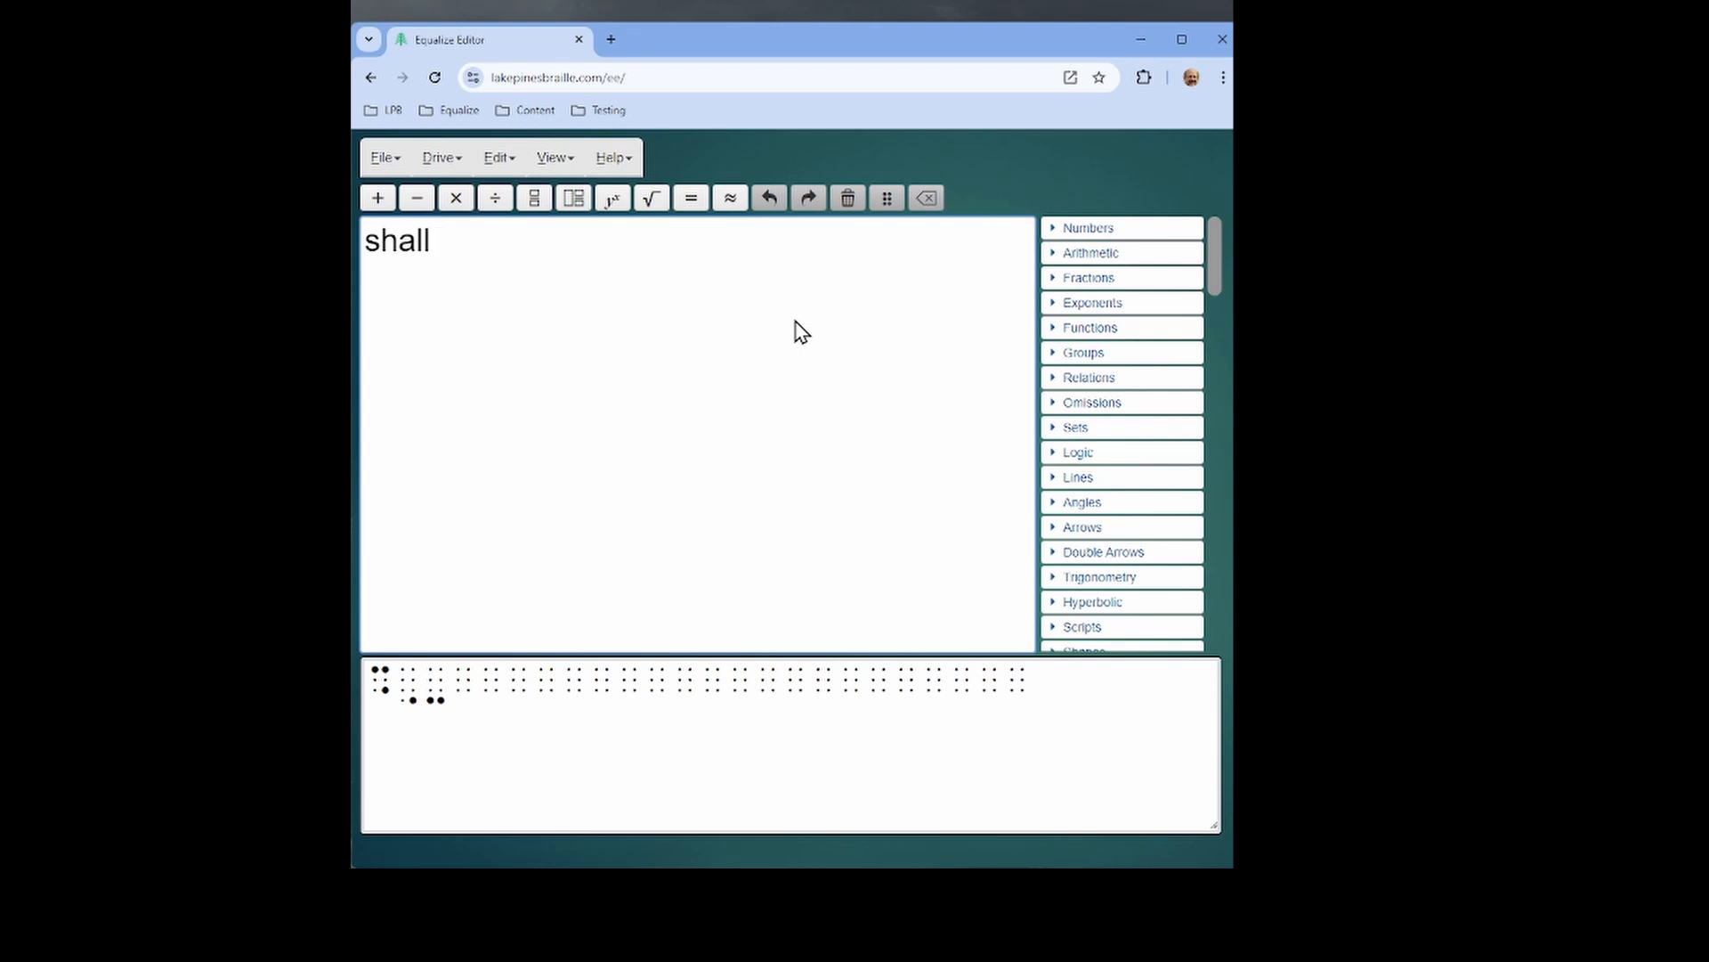
pyautogui.press('BackSpace')
pyautogui.press('BackSpace')
pyautogui.press('BackSpace')
pyautogui.press('BackSpace')
pyautogui.press('BackSpace')
pyautogui.press('BackSpace')
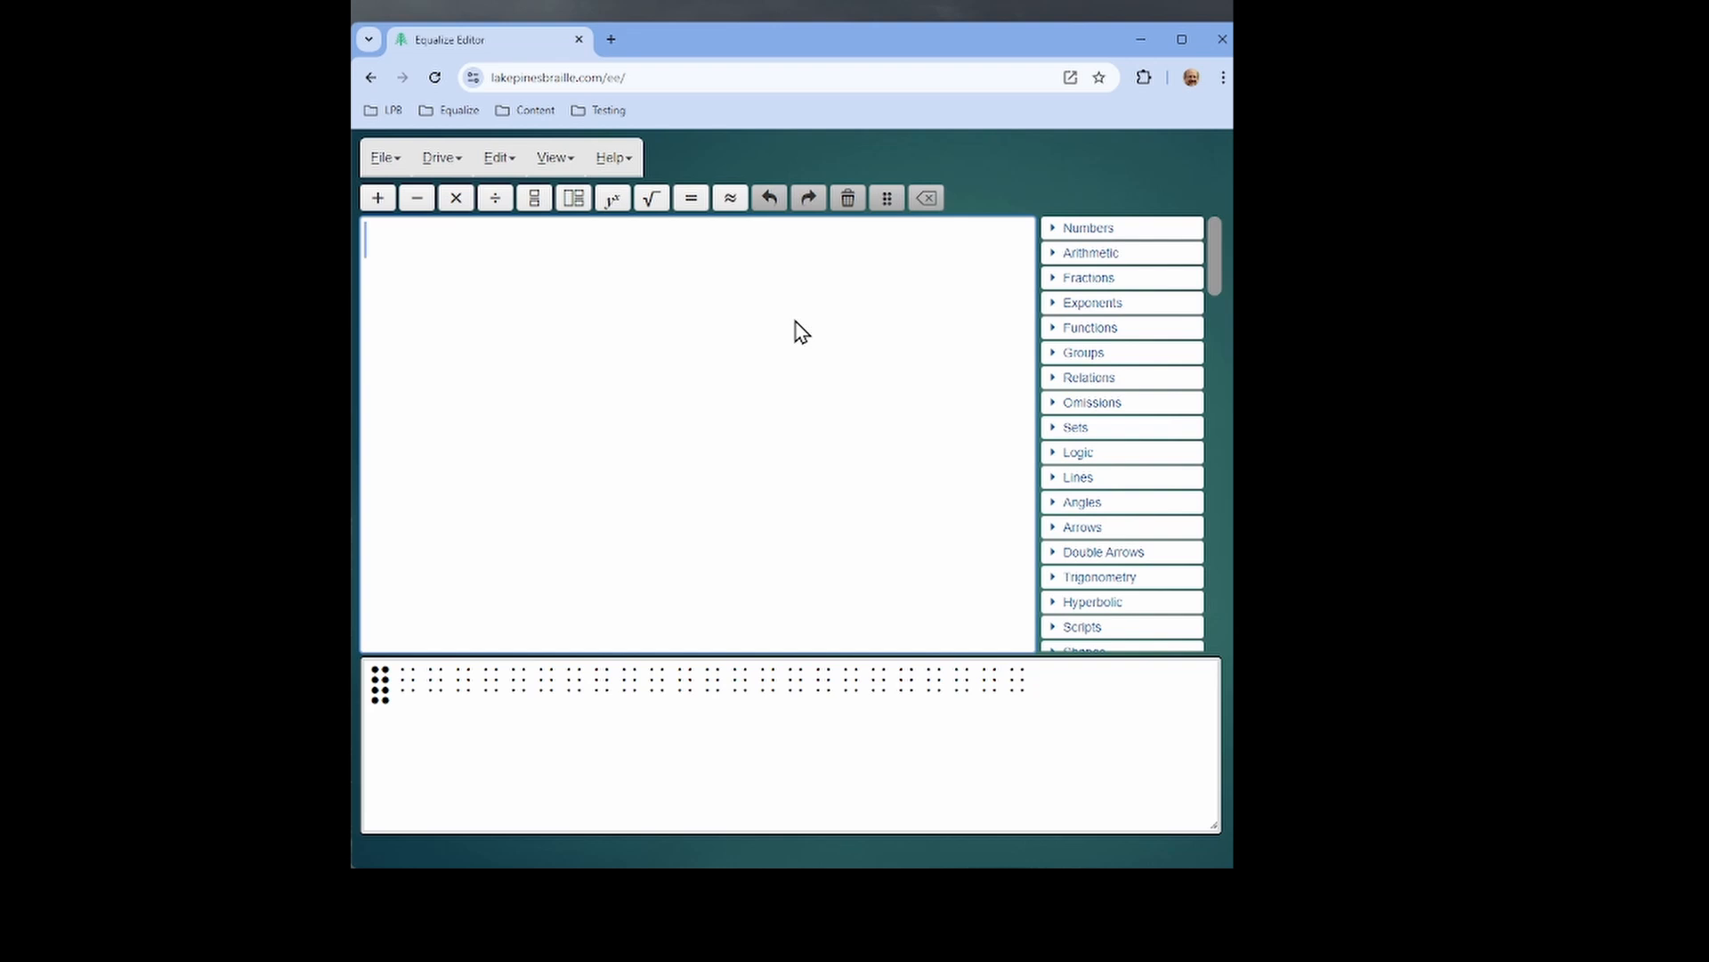
# Open the editor's Configuration help page and copy the NVDA Configuration Folder path from the NVDA Gestures Setup section.
pyautogui.hotkey('alt', 'h')
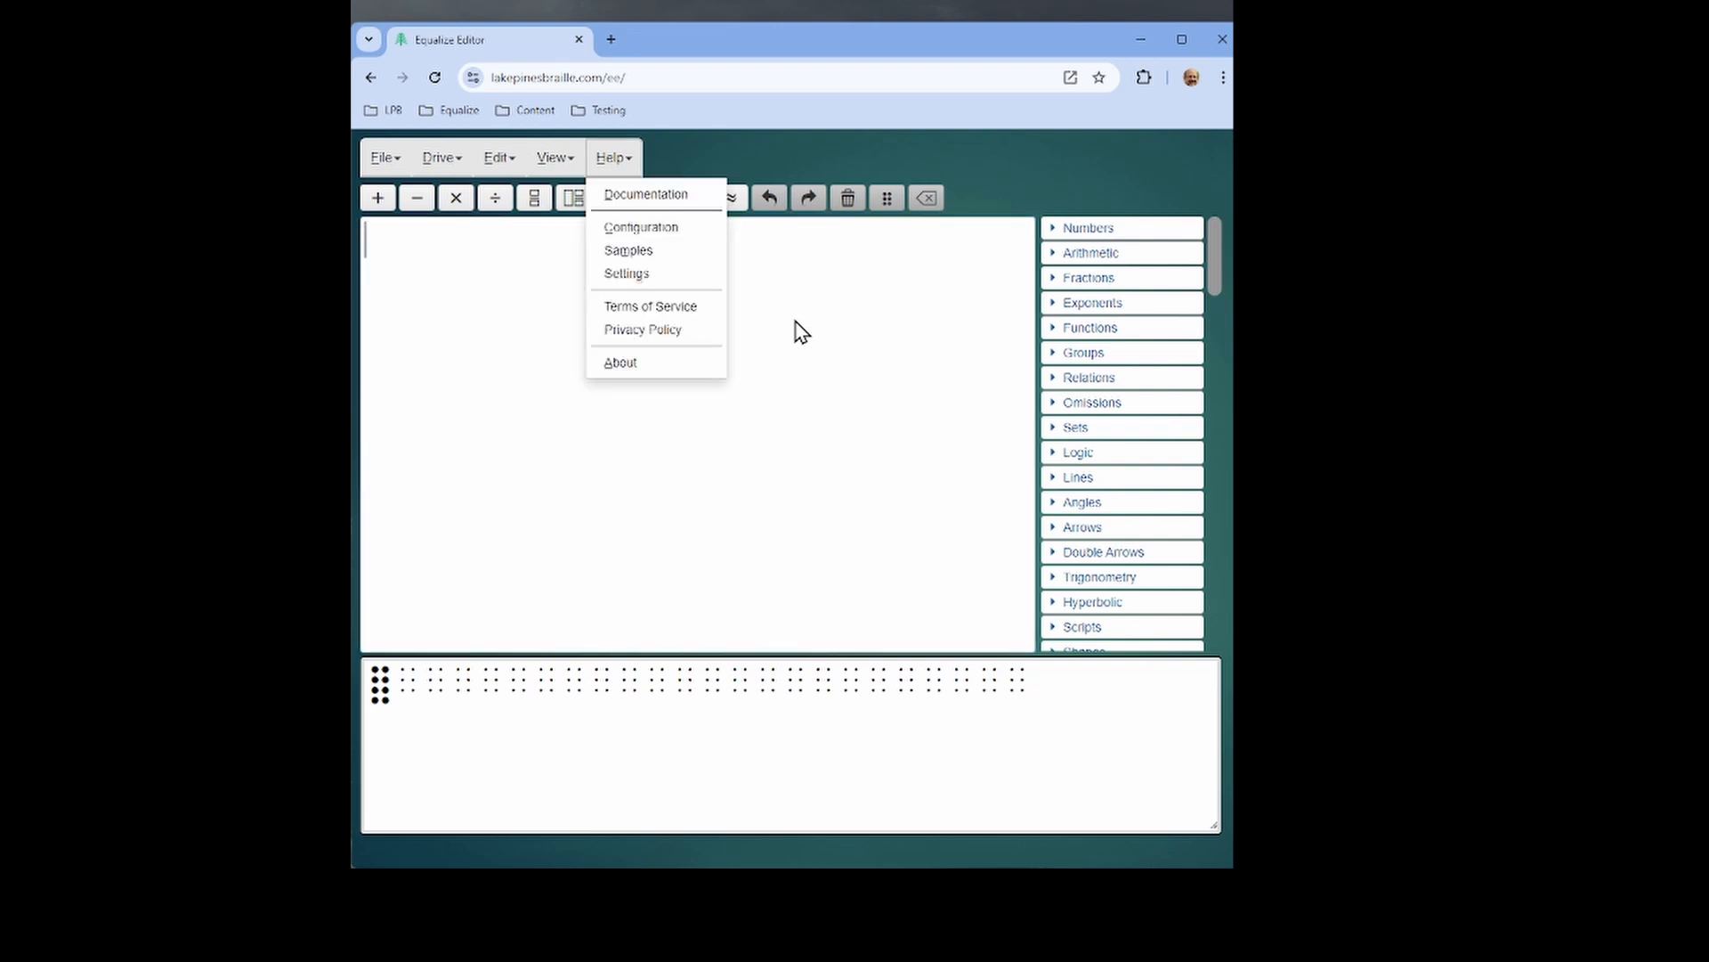
pyautogui.press('c')
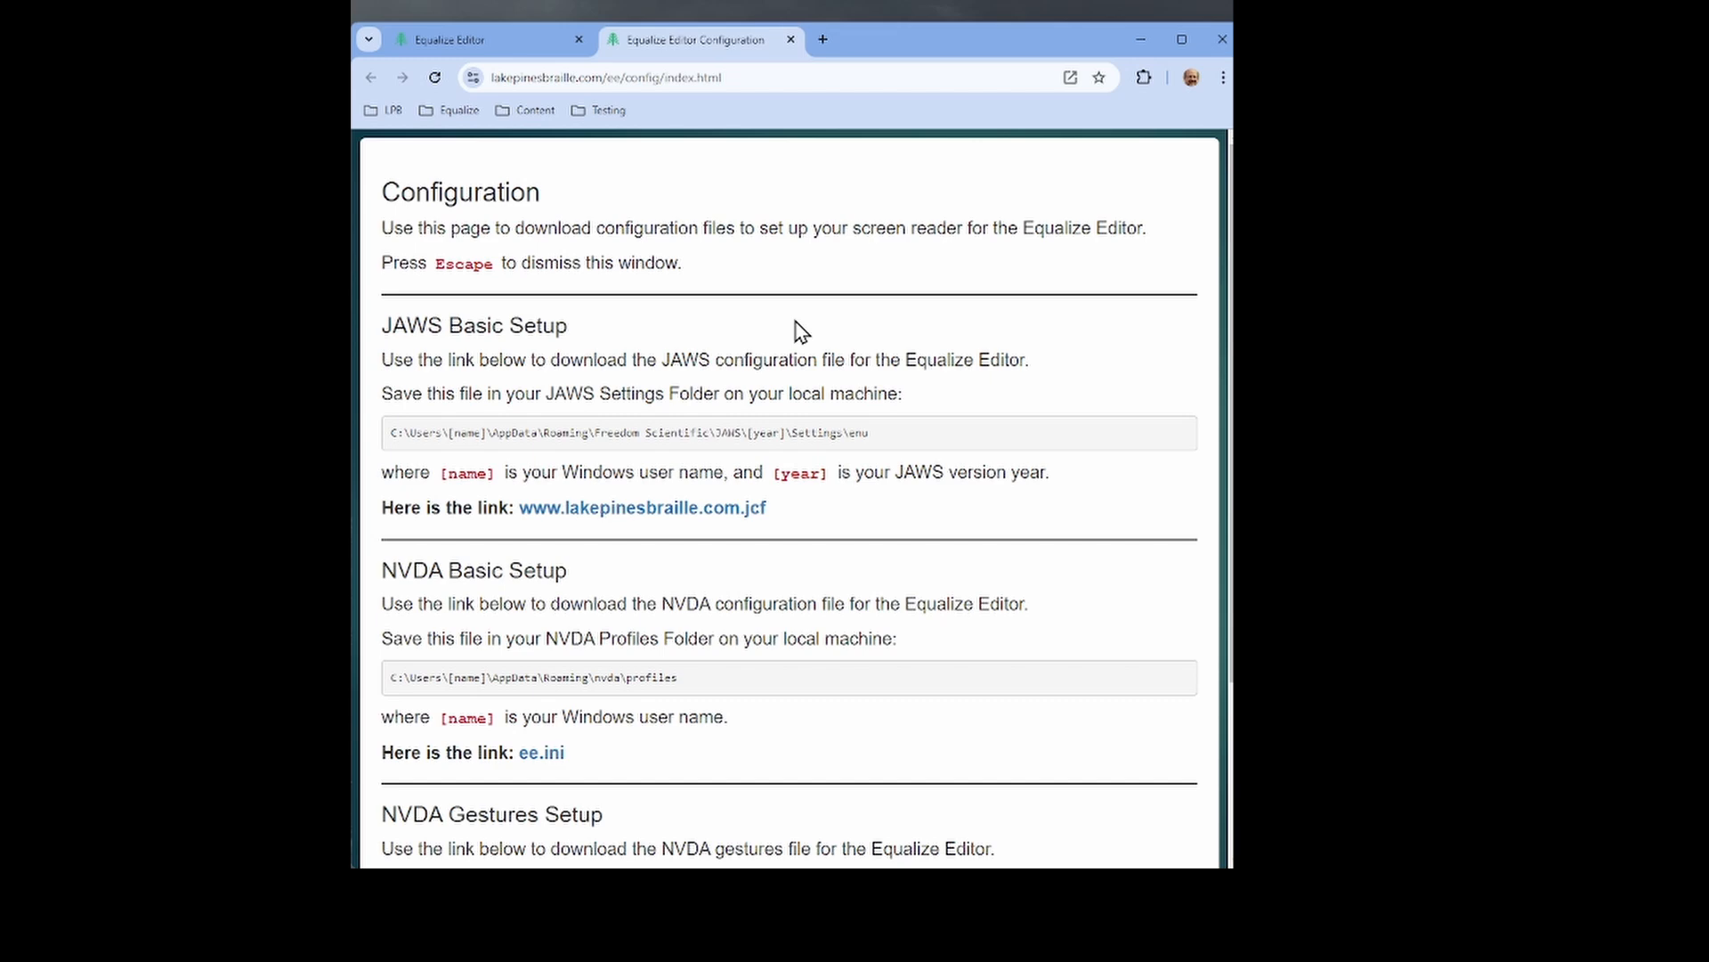
pyautogui.scroll(-3, 798, 331)
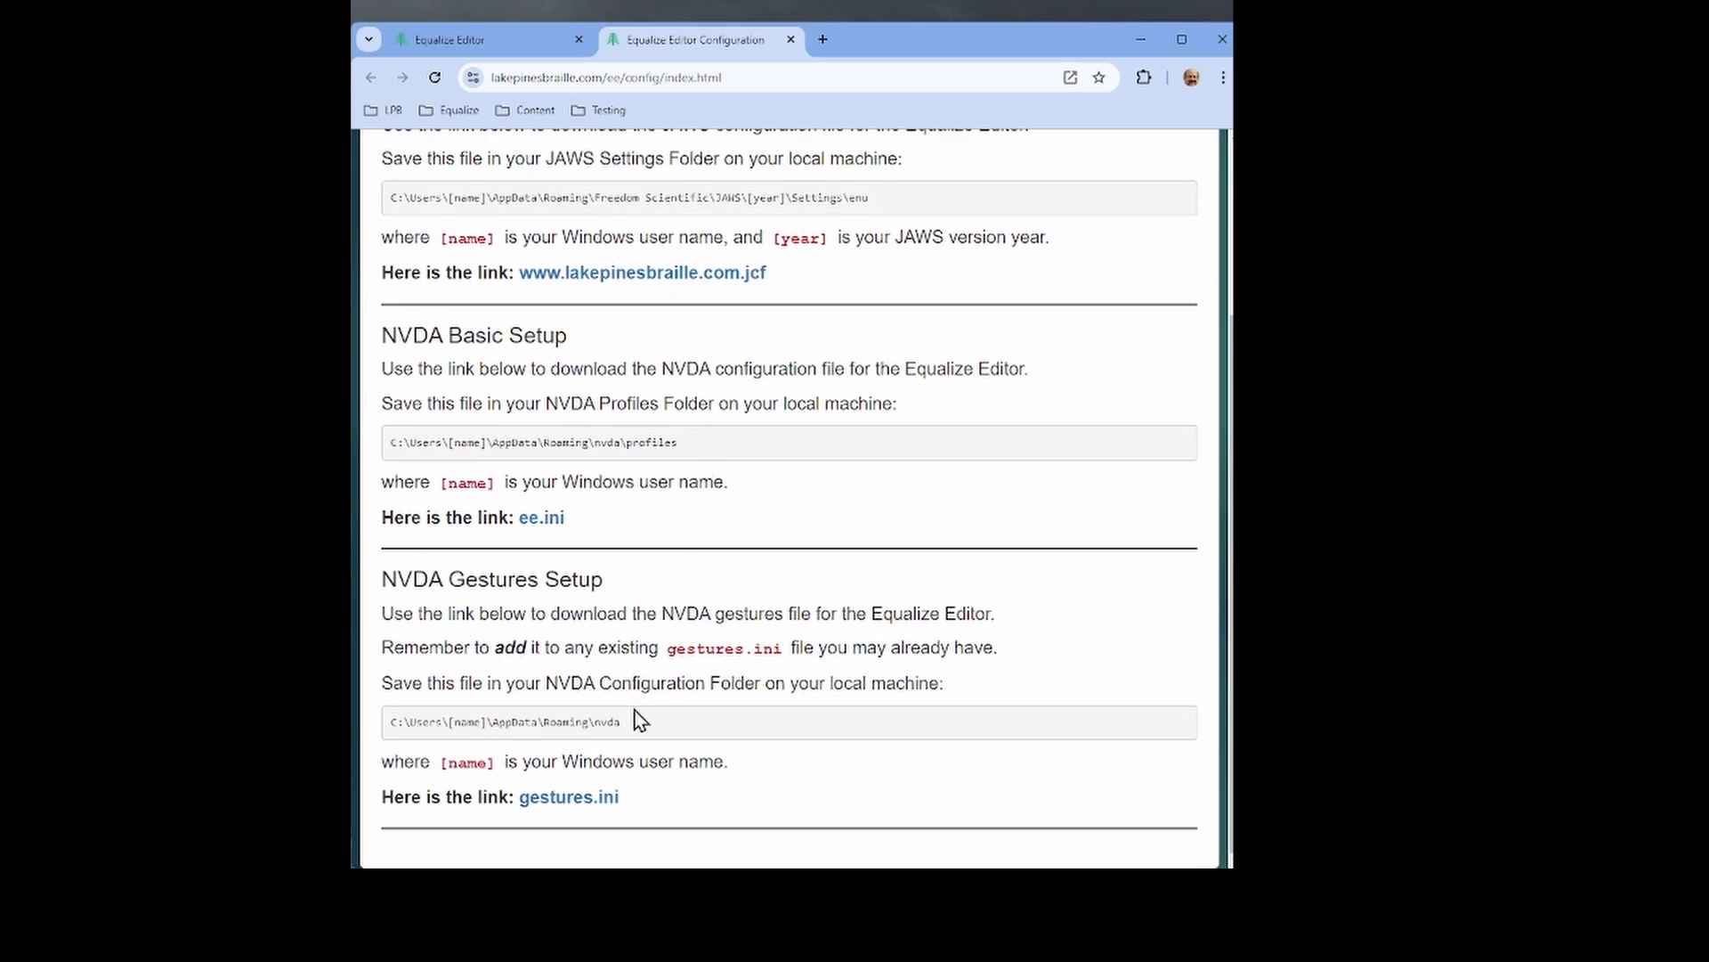
pyautogui.moveTo(635, 721); pyautogui.dragTo(384, 742)
pyautogui.hotkey('ctrl', 'c')
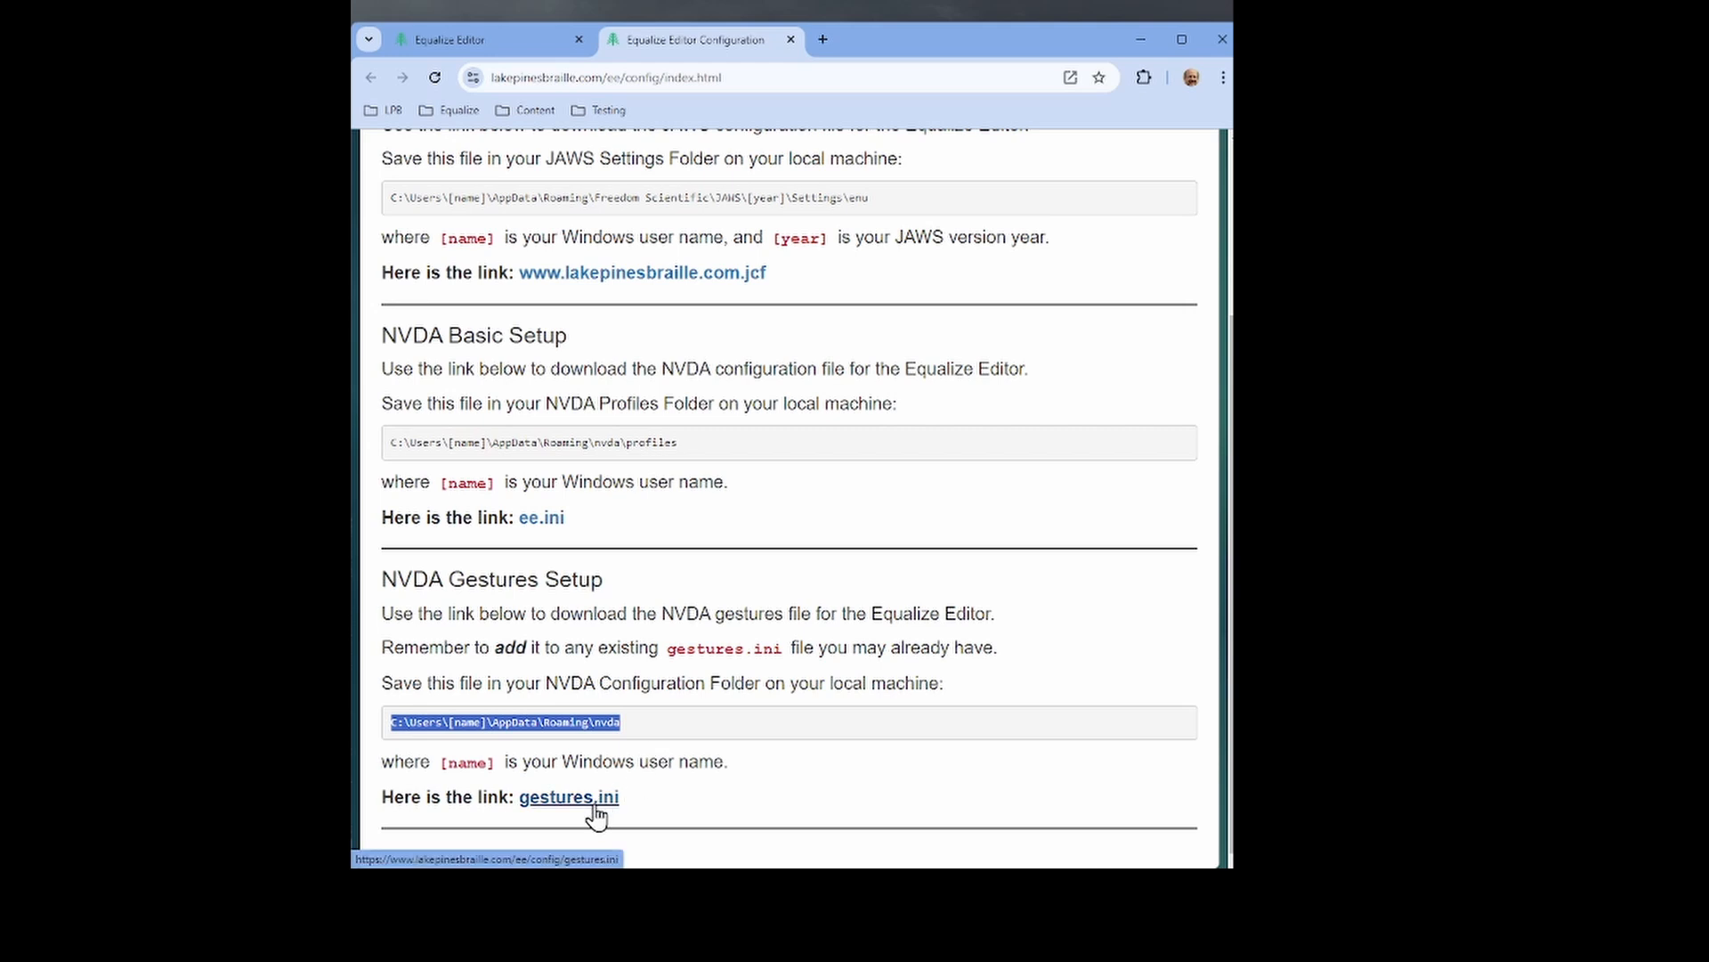
# Start downloading gestures.ini and set its save location to C:\Users\LPB\AppData\Roaming\nvda.
pyautogui.click(569, 797)
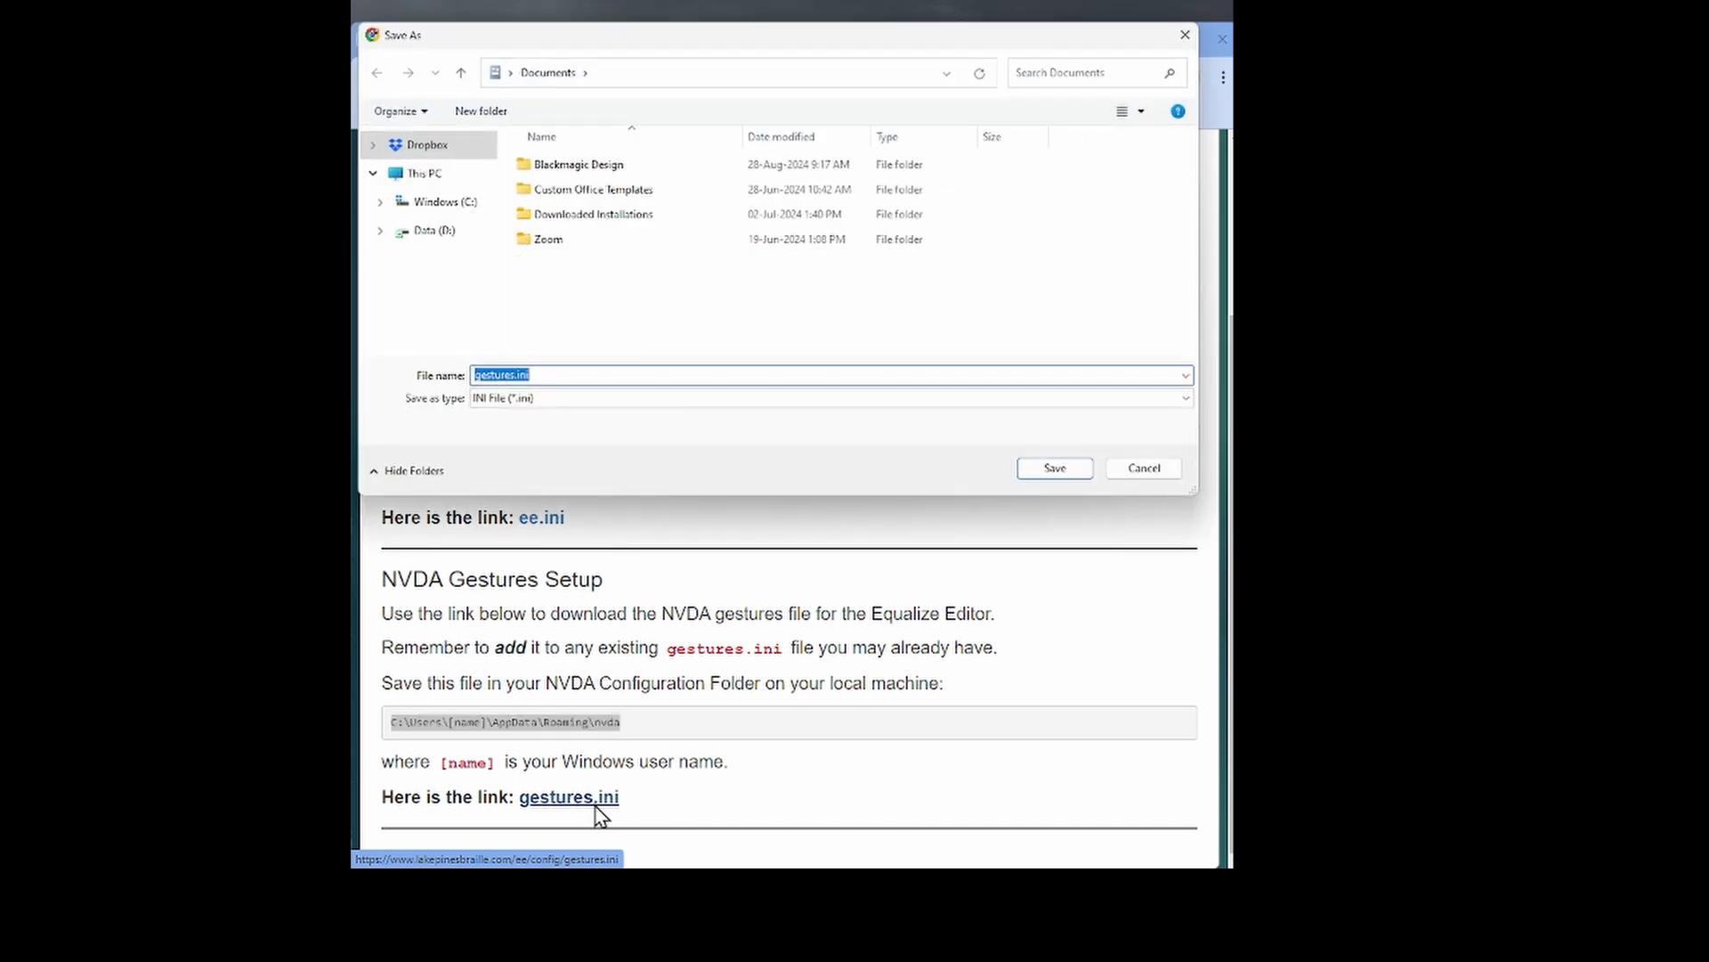
pyautogui.click(725, 71)
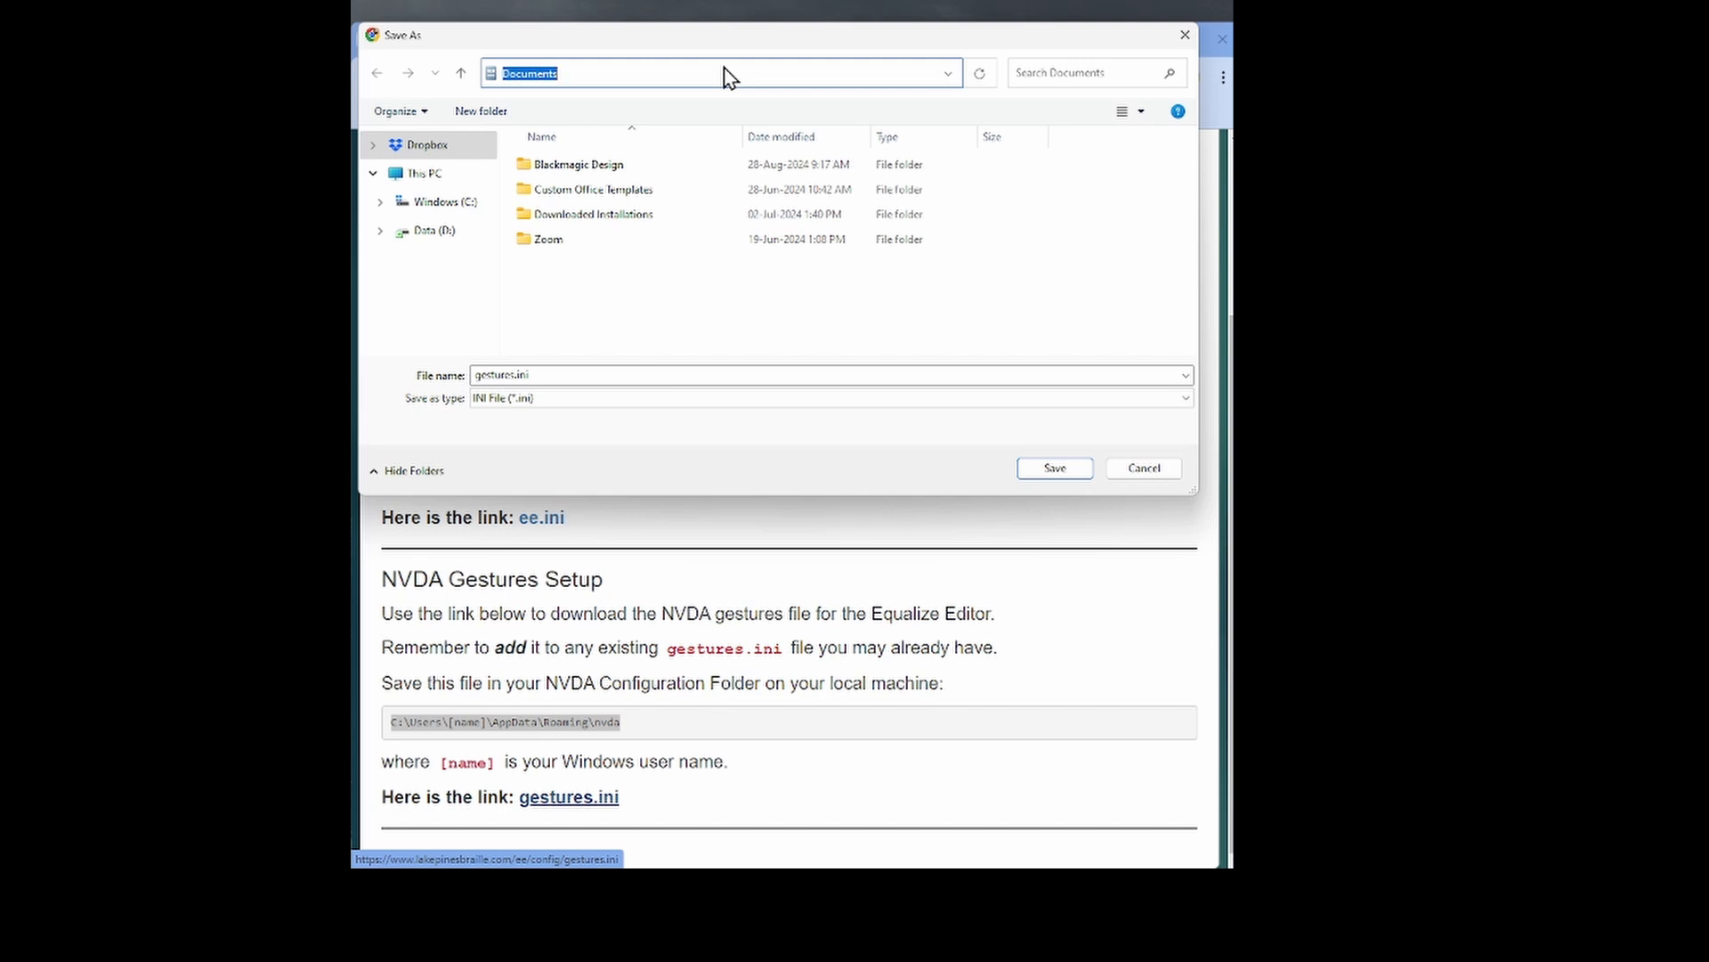
pyautogui.hotkey('ctrl', 'v')
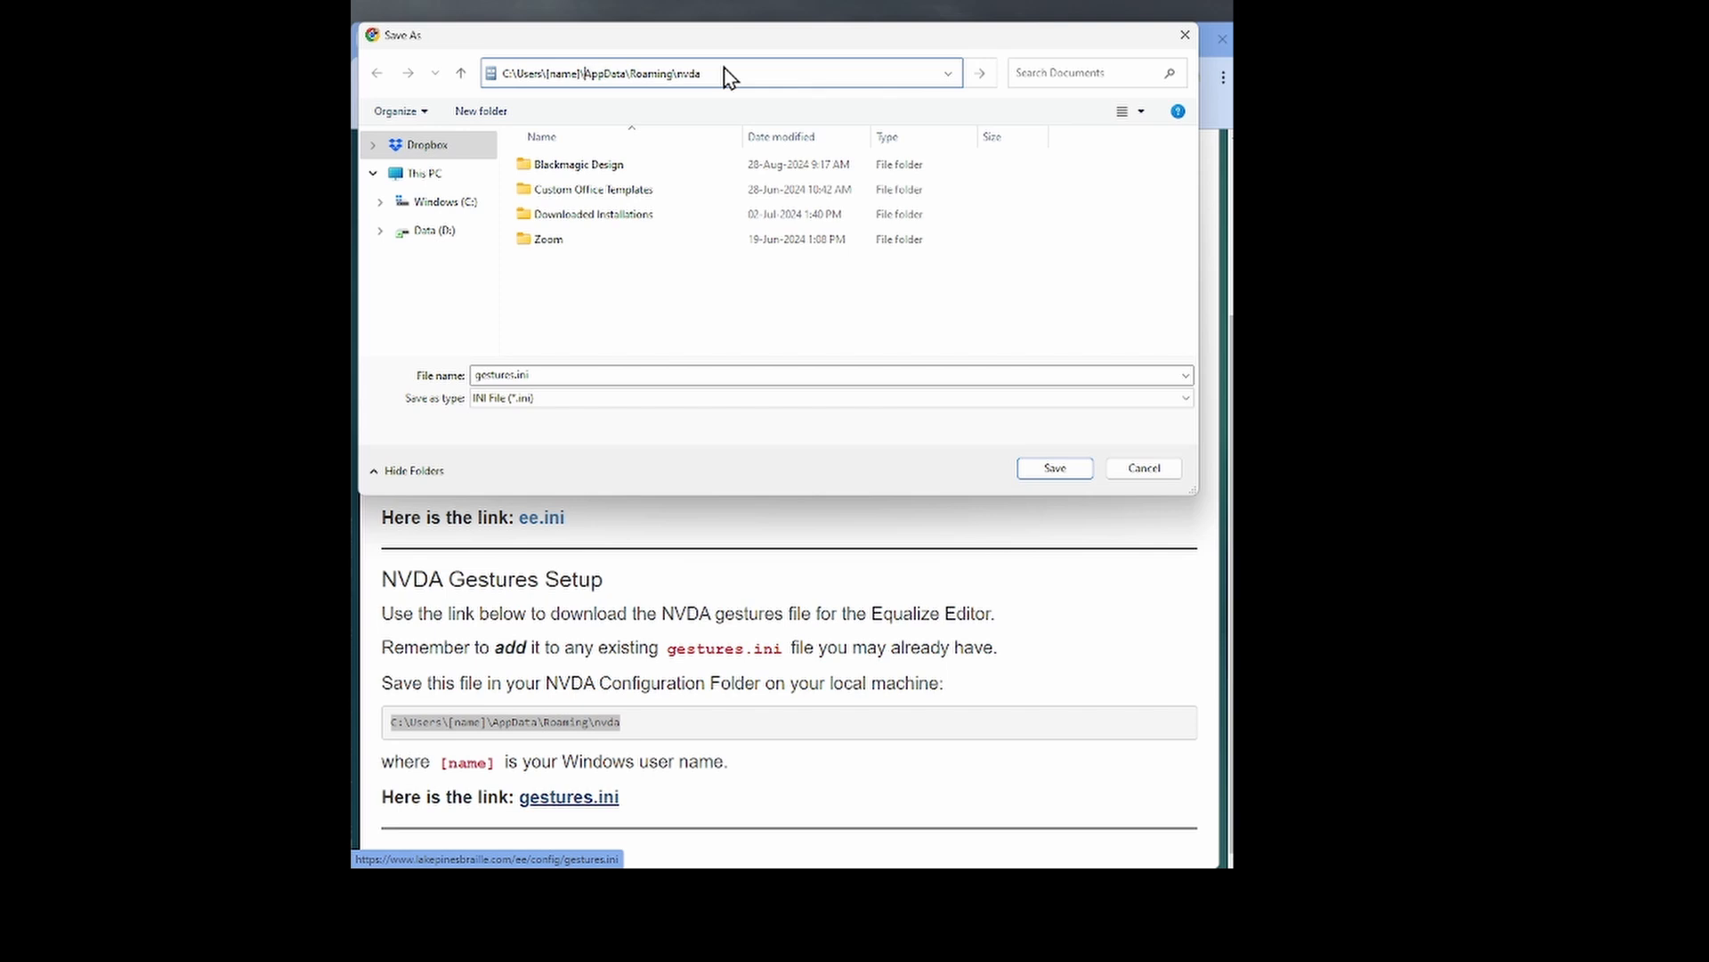
pyautogui.press('BackSpace')
pyautogui.press('BackSpace')
pyautogui.press('BackSpace')
pyautogui.press('BackSpace')
pyautogui.press('BackSpace')
pyautogui.press('BackSpace')
pyautogui.write('LPB')
pyautogui.press('Return')
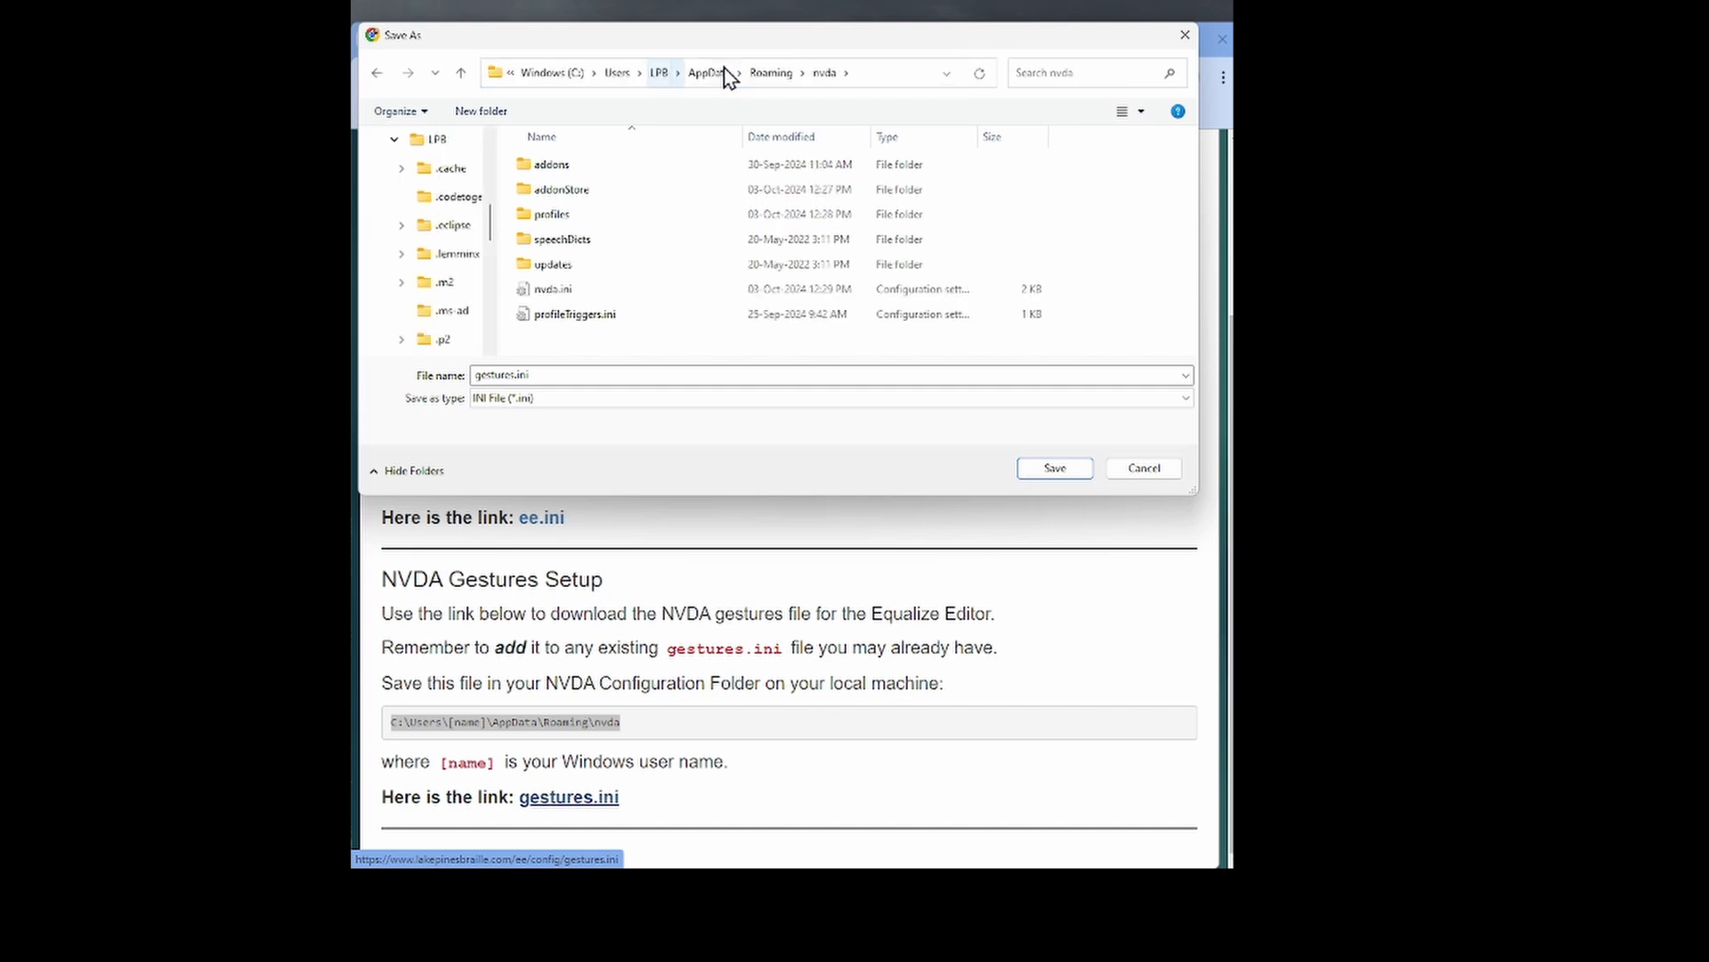
# Save gestures.ini in the nvda configuration folder.
pyautogui.press('Tab')
pyautogui.press('Tab')
pyautogui.press('Tab')
pyautogui.press('Tab')
pyautogui.press('Tab')
pyautogui.press('Tab')
pyautogui.press('Tab')
pyautogui.press('Tab')
pyautogui.press('Tab')
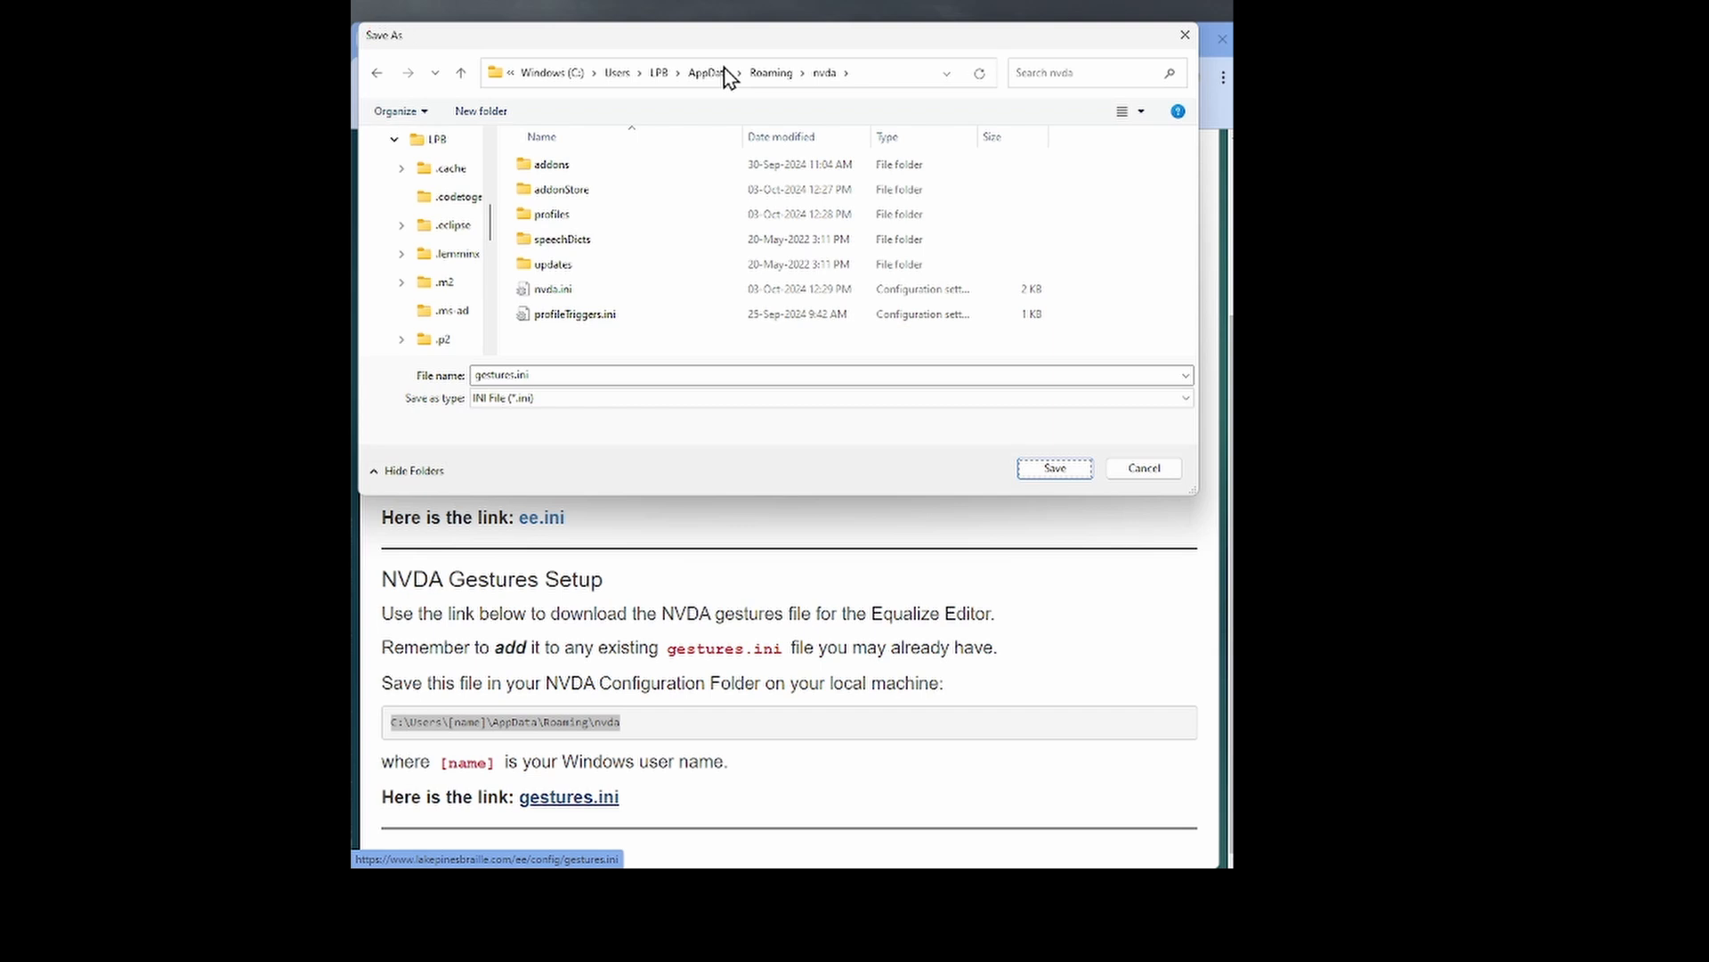
pyautogui.press('Return')
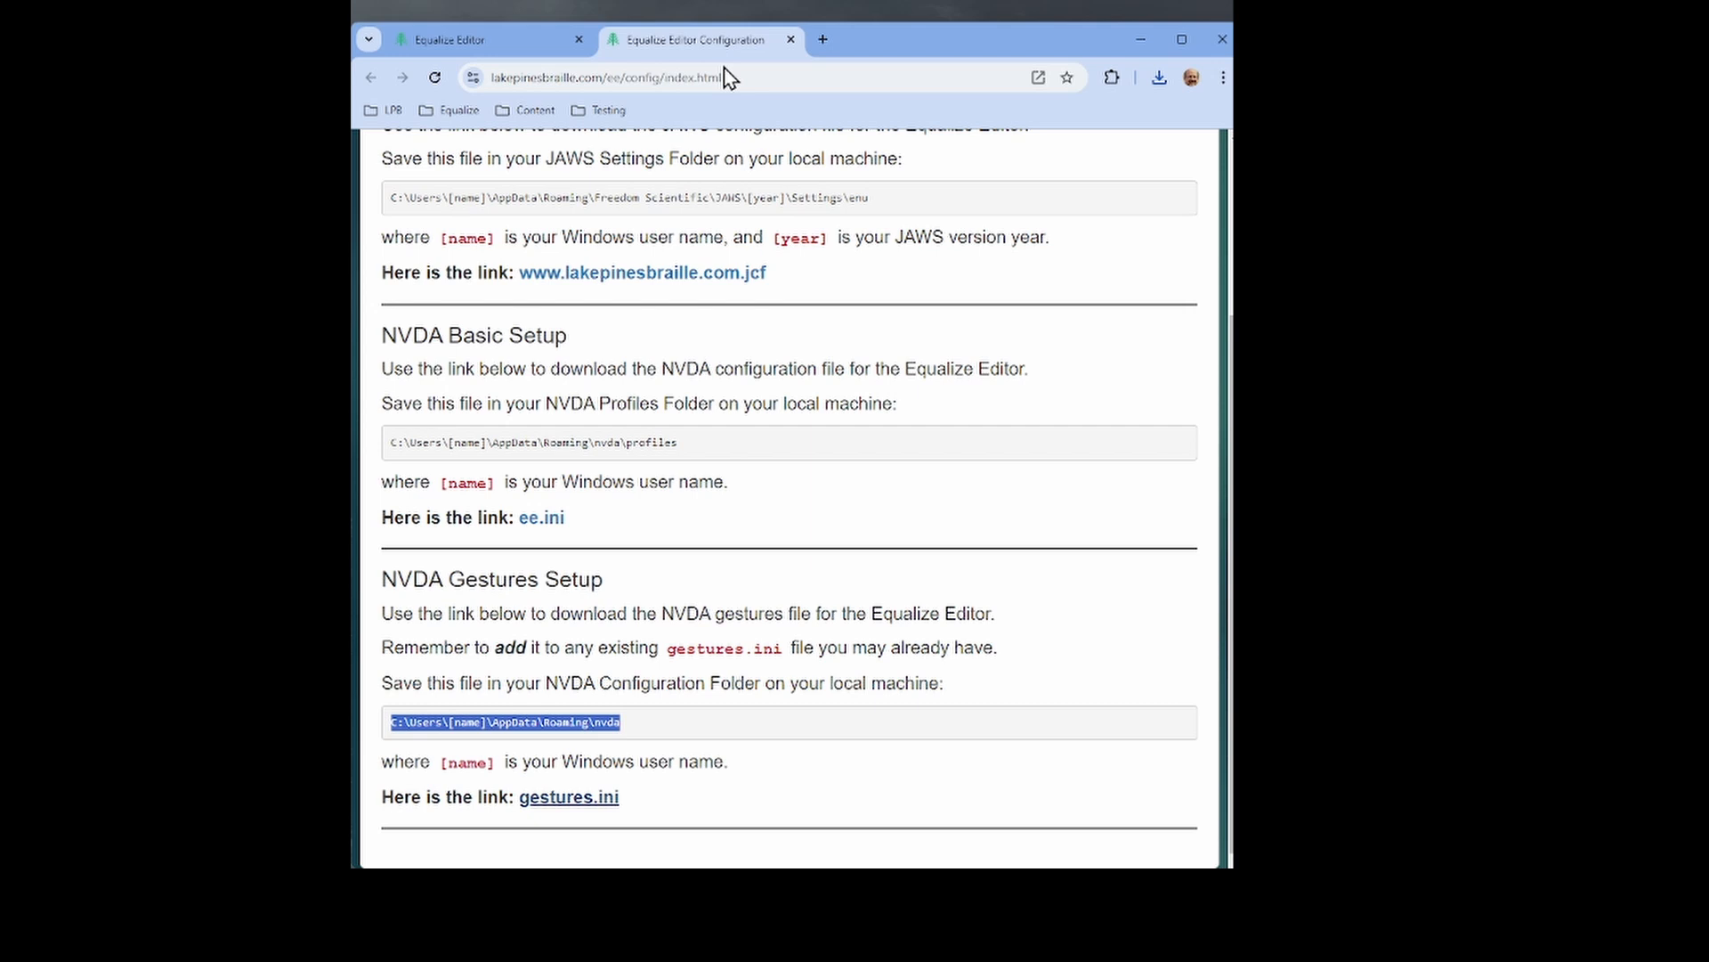
# Close the Configuration page and insert an empty math region in the Equalize Editor.
pyautogui.hotkey('alt', 'Tab')
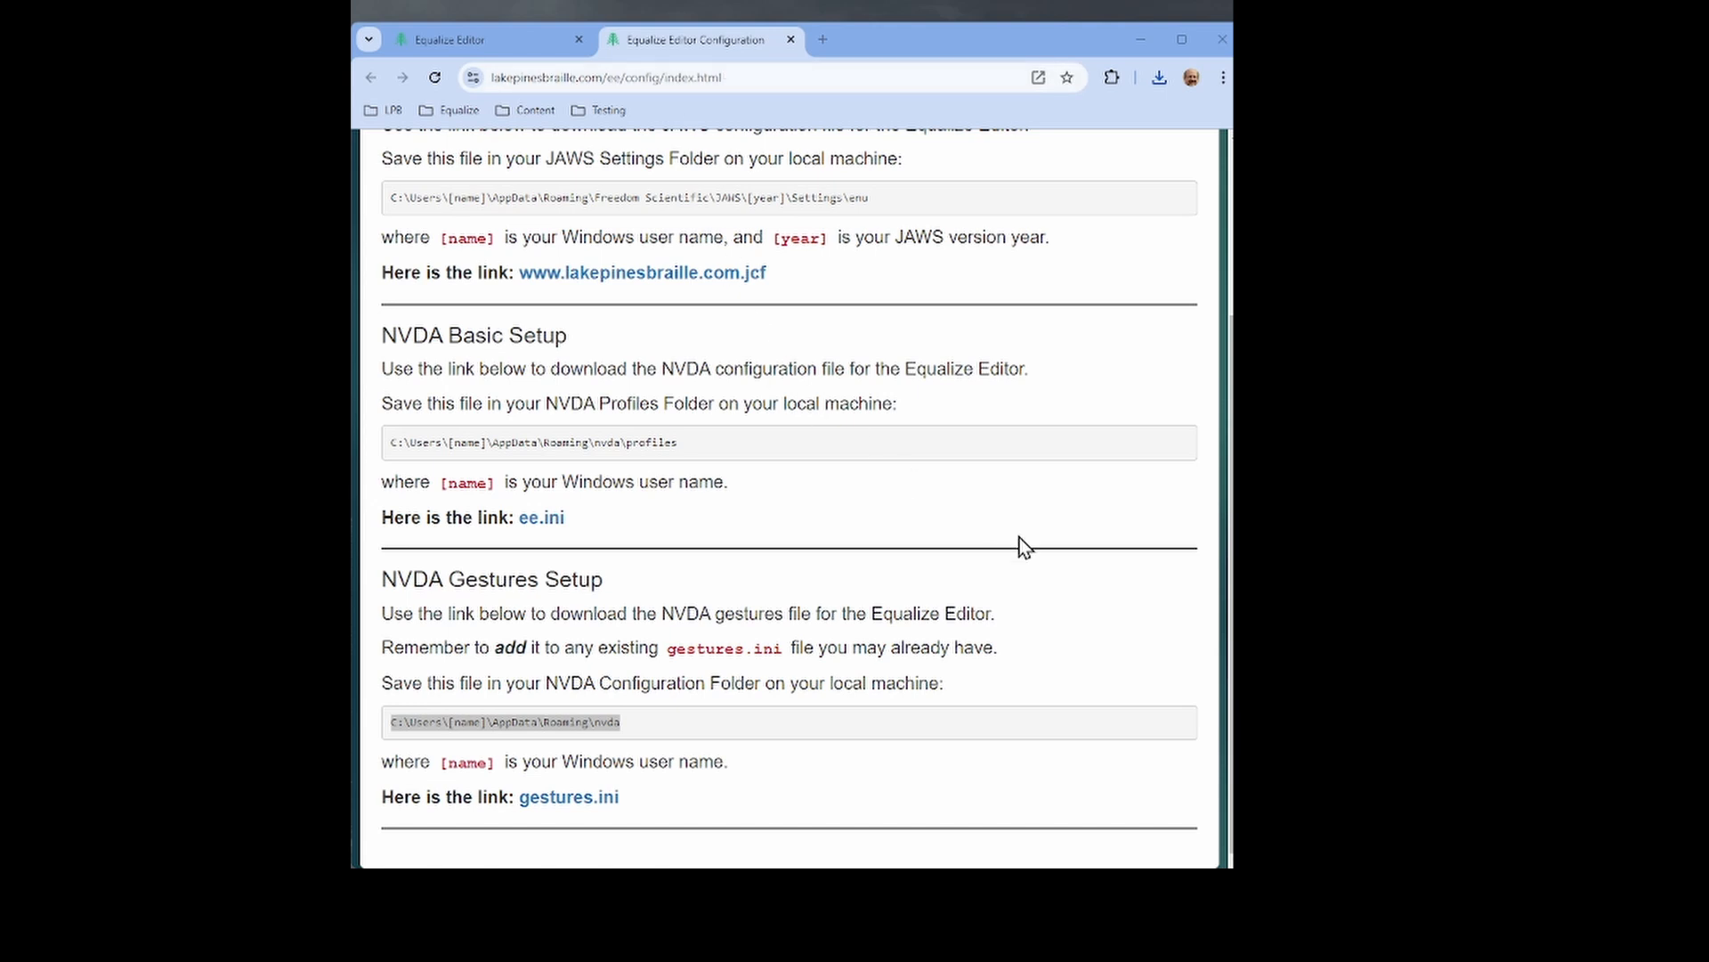
pyautogui.hotkey('ctrl', 'w')
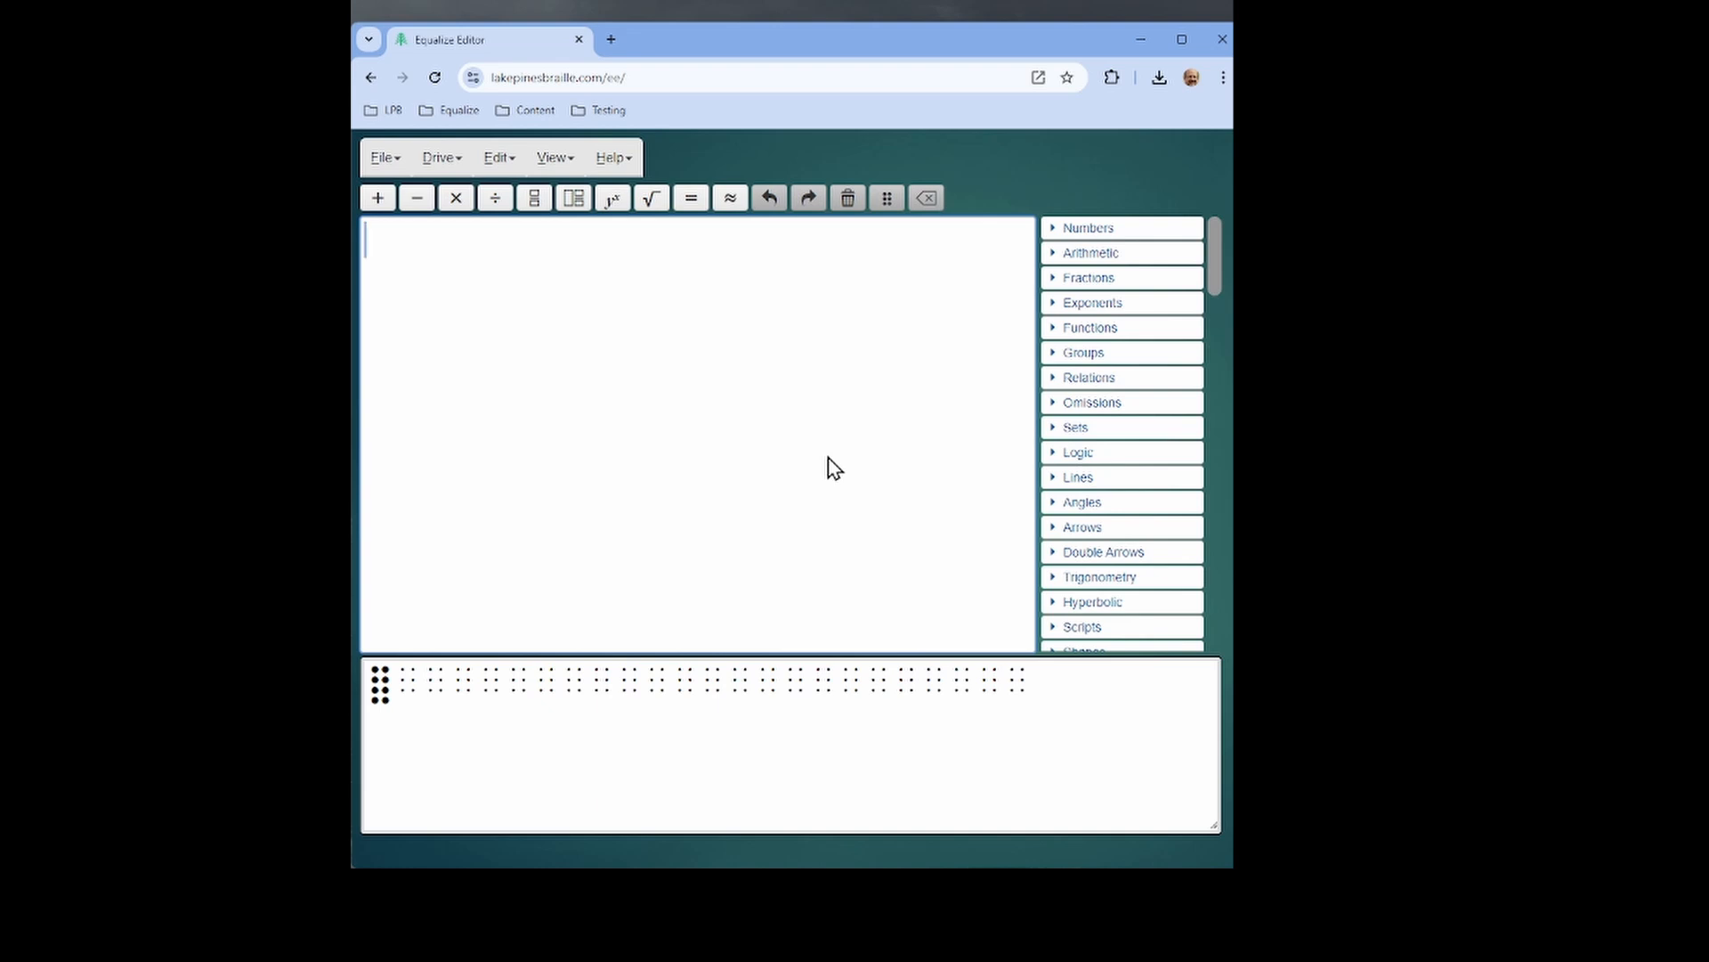
pyautogui.write('jklfjl')
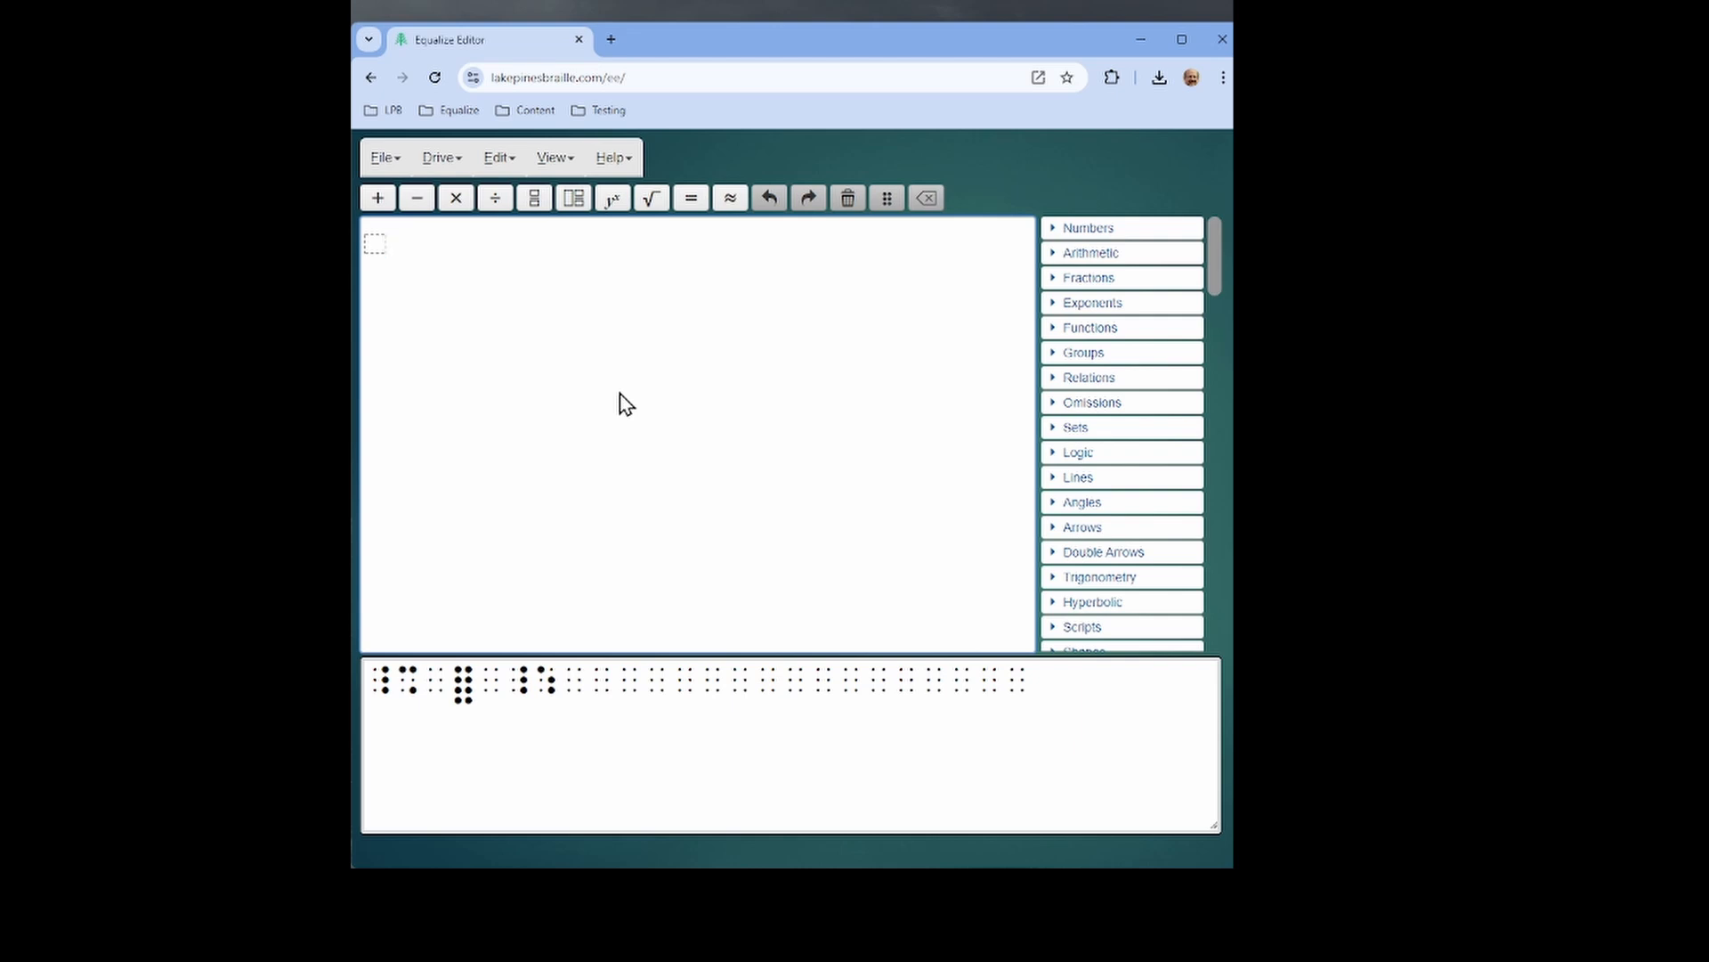
# Open NVDA's Input Gestures and select the gesture under "Activates or deactivates the ee configuration profile" in Configuration profiles.
pyautogui.press('insert+n')
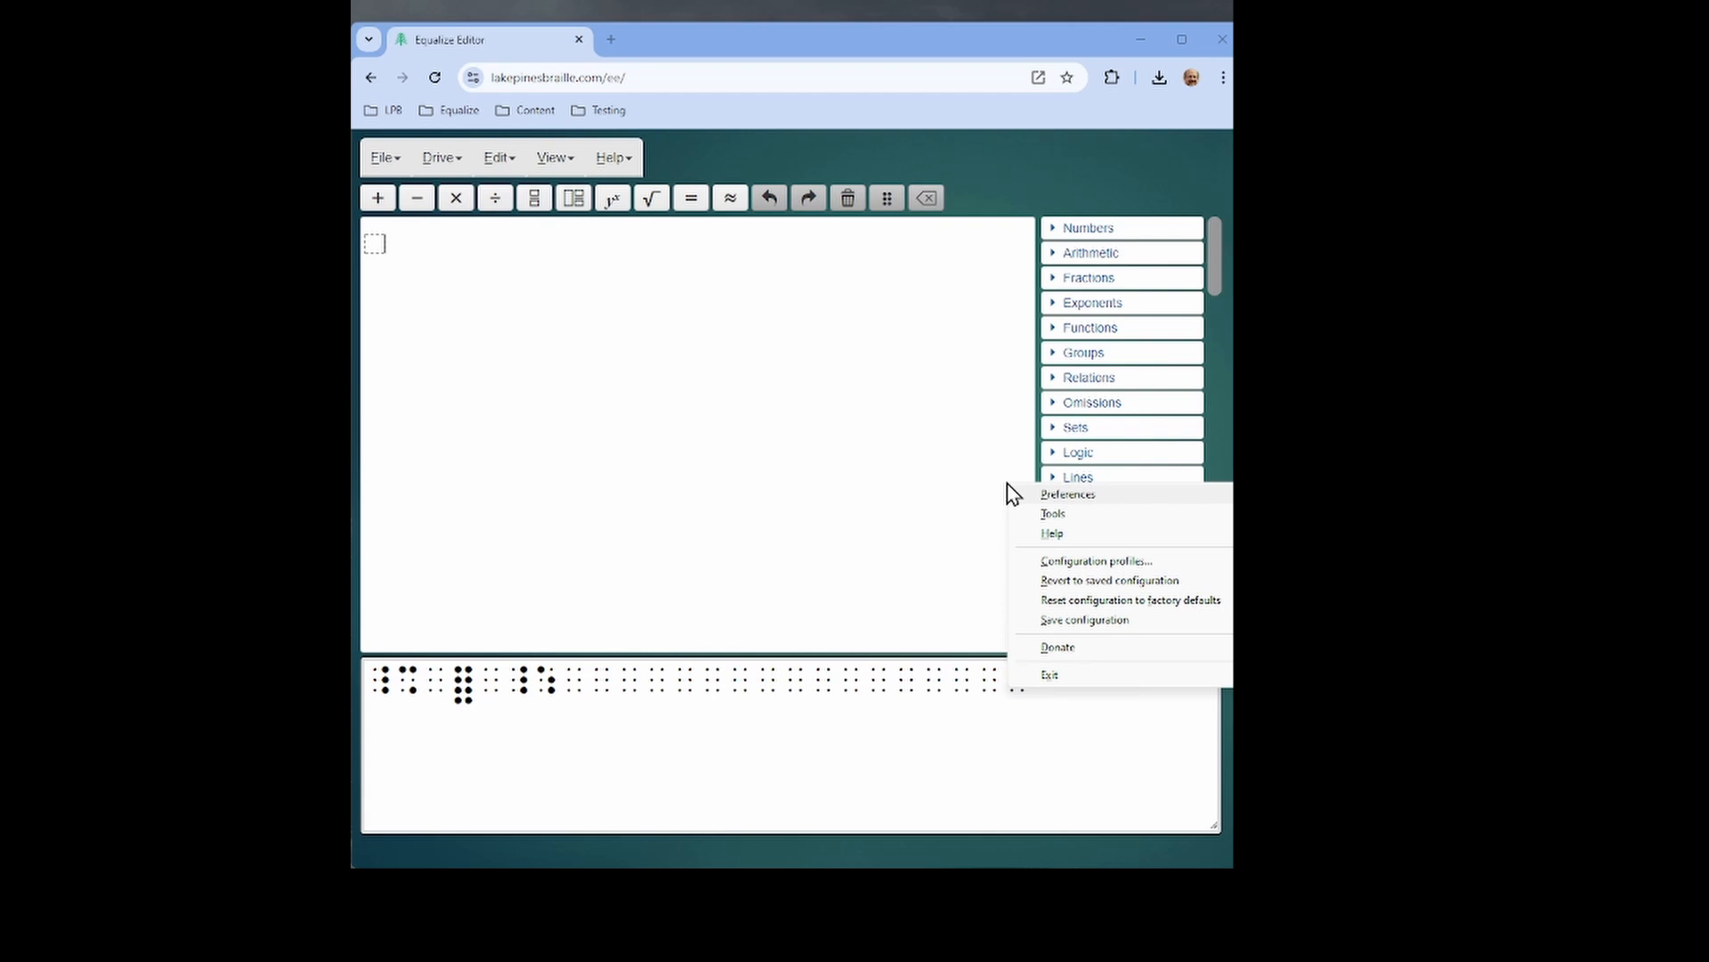
pyautogui.press('n')
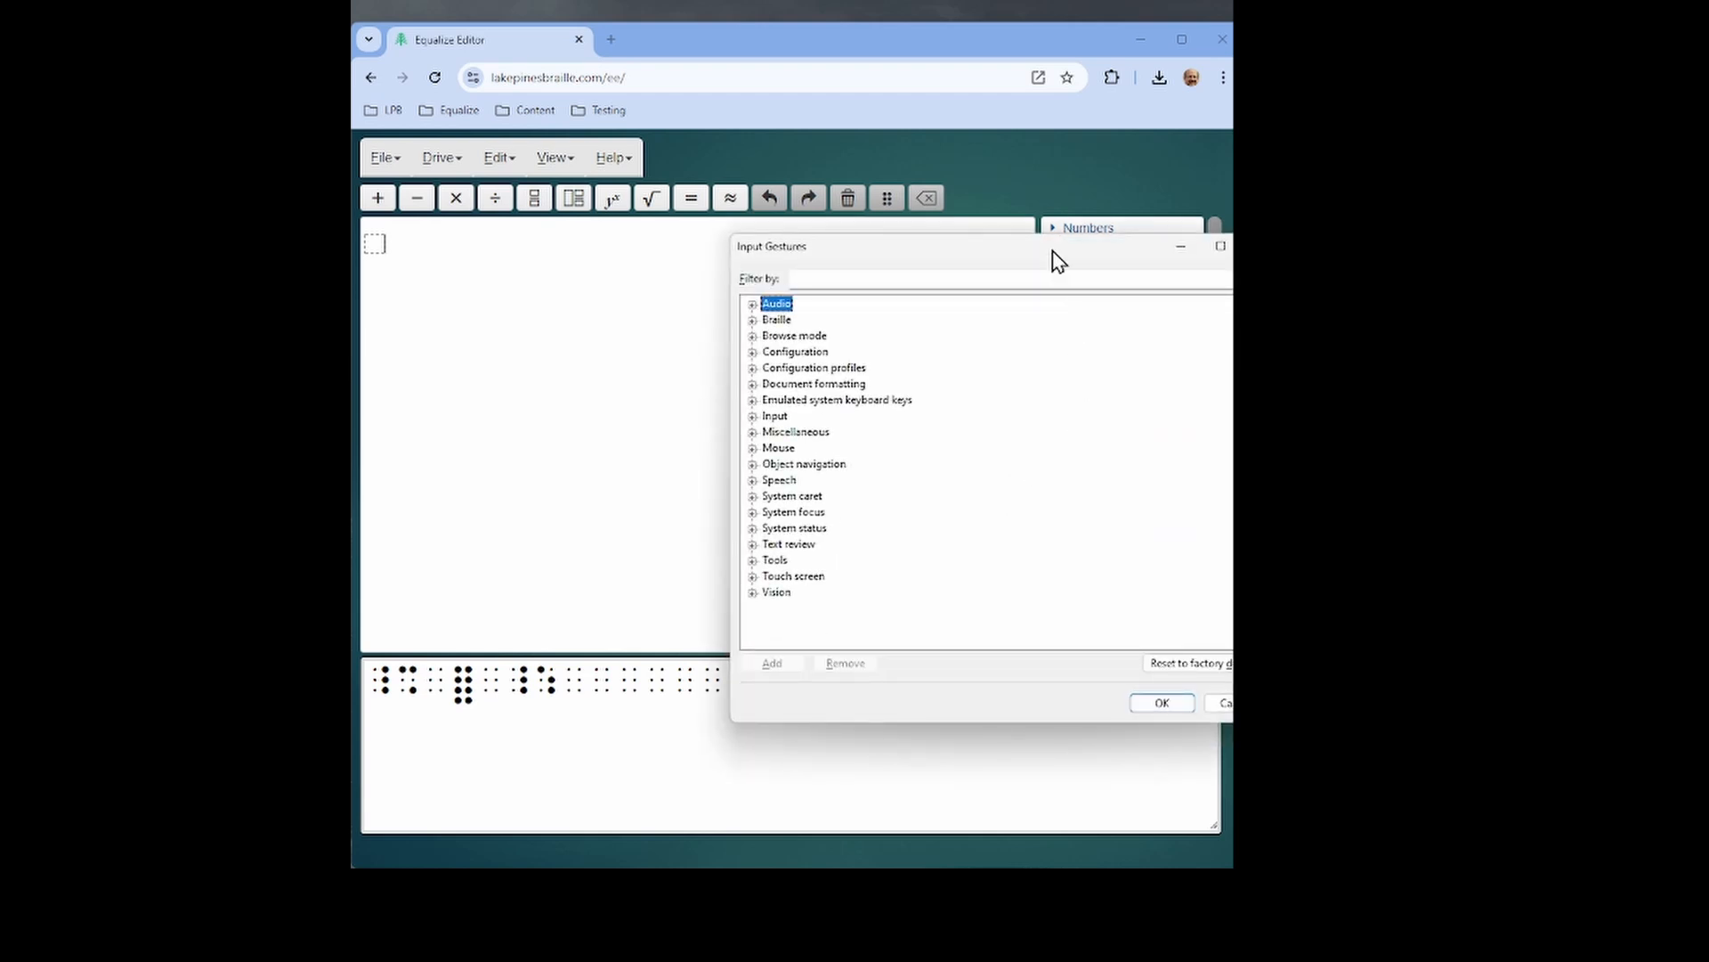
pyautogui.moveTo(1053, 252); pyautogui.dragTo(857, 190)
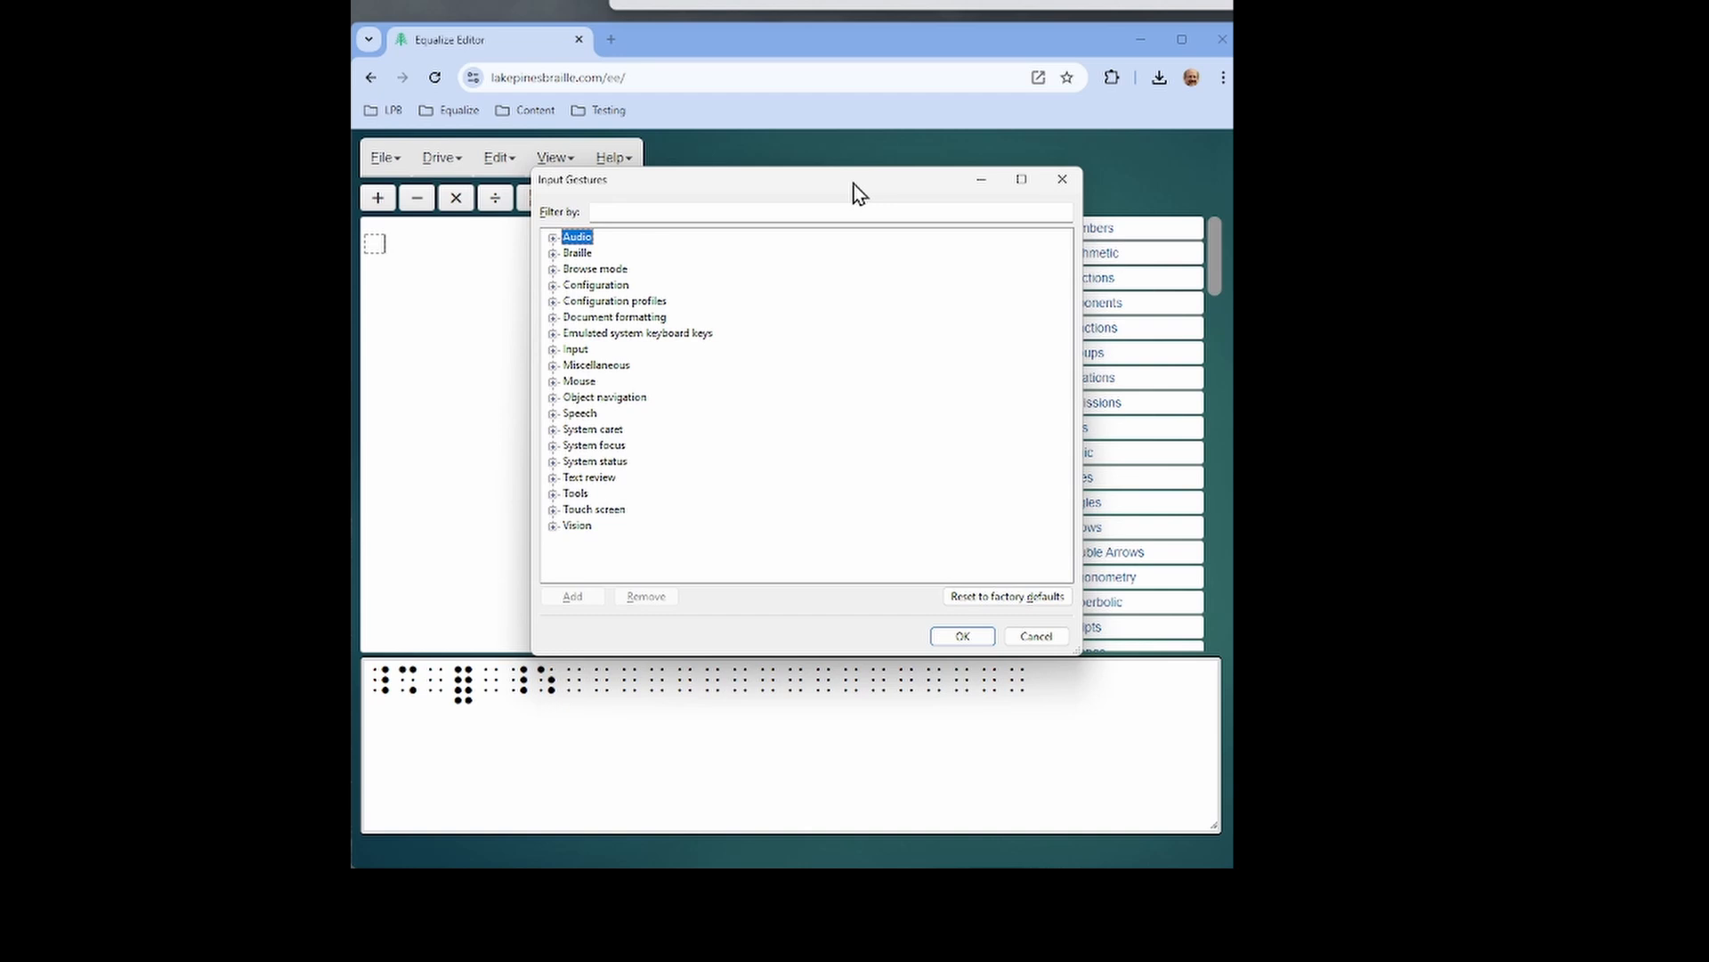
pyautogui.press('Down')
pyautogui.press('Down')
pyautogui.press('Down')
pyautogui.press('Down')
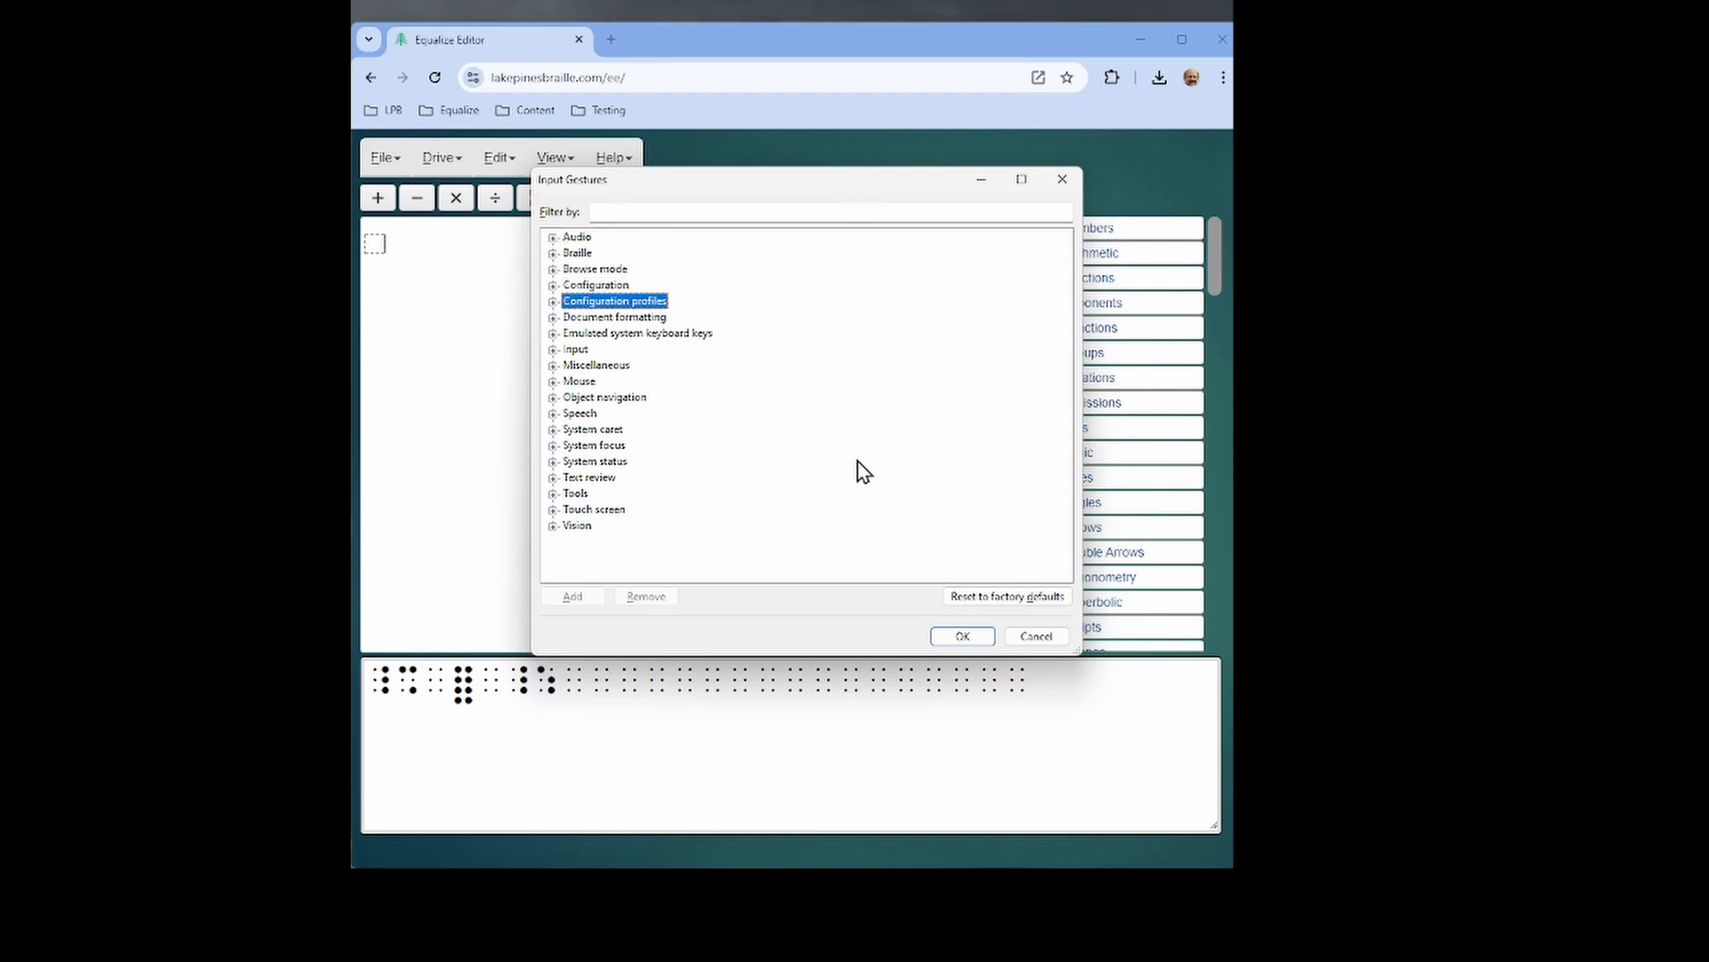
pyautogui.press('Right')
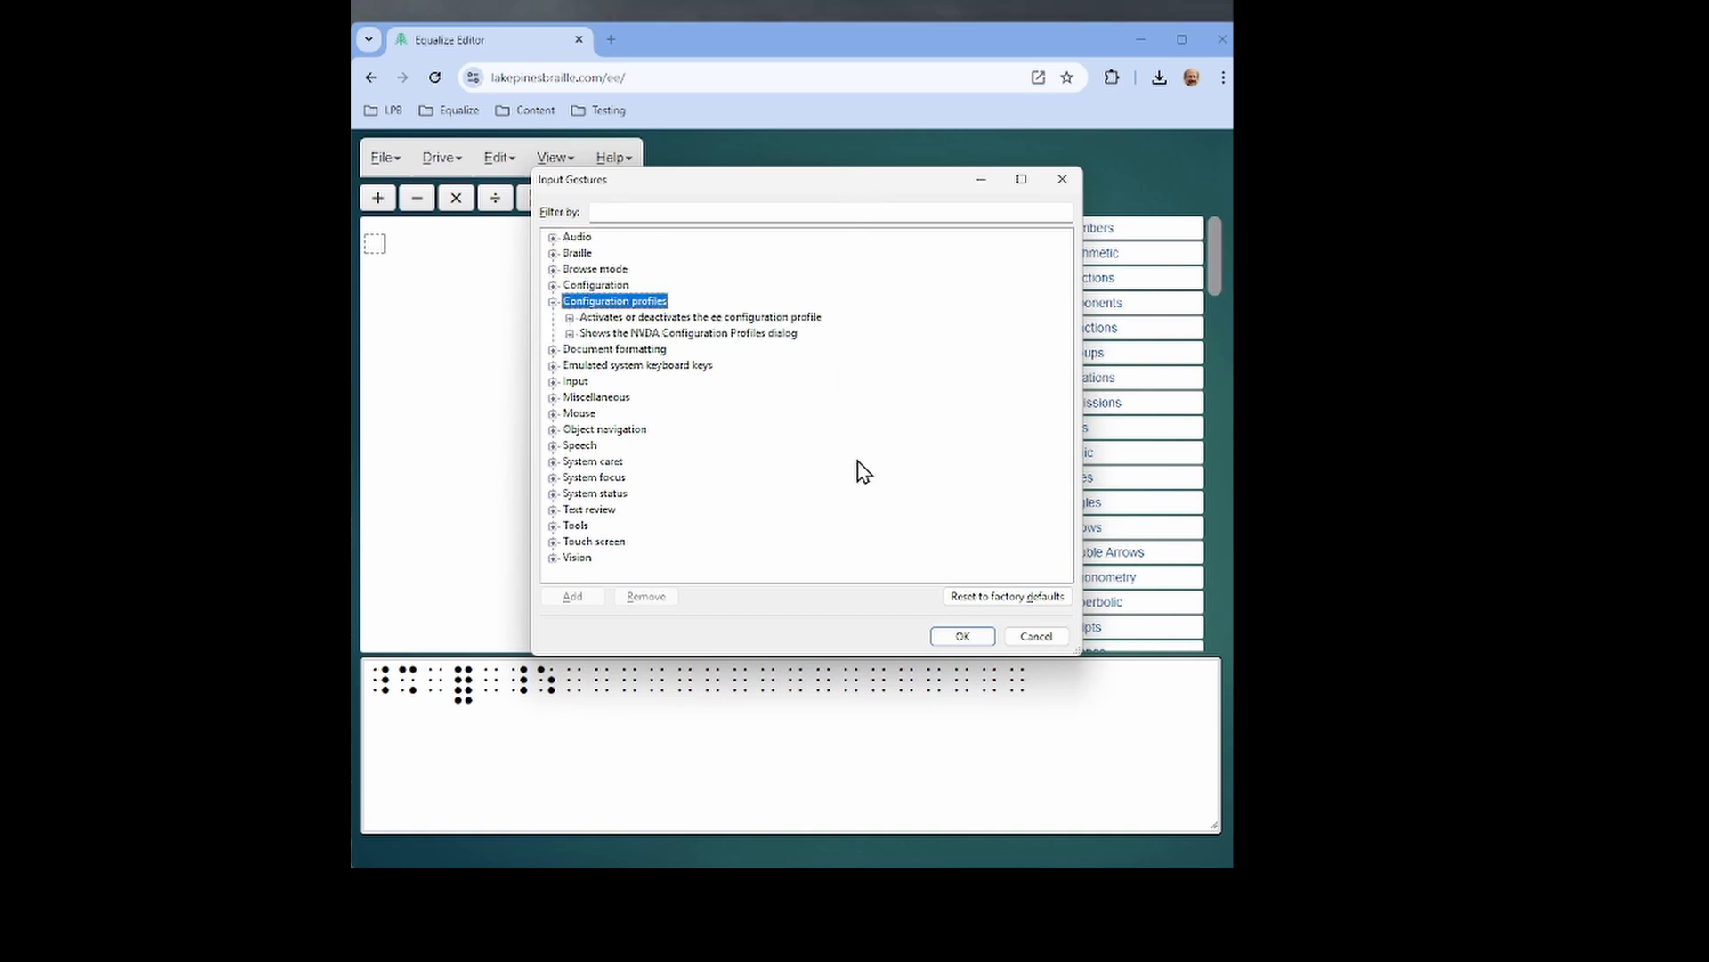
pyautogui.press('Down')
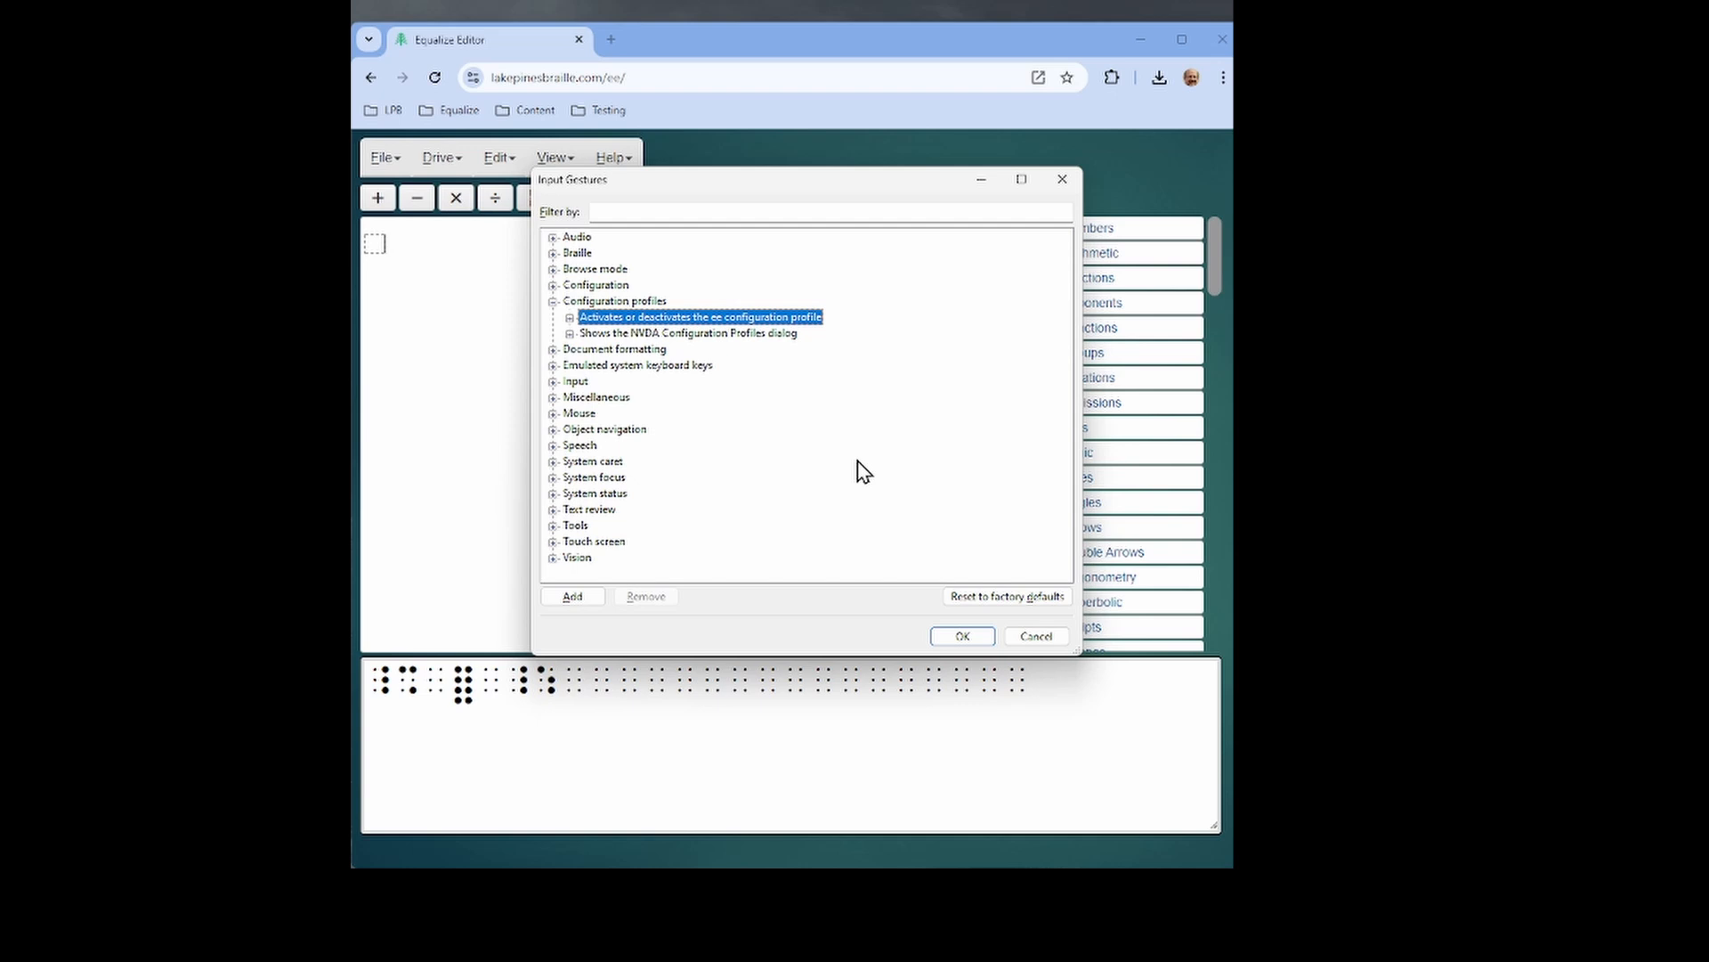
pyautogui.press('Right')
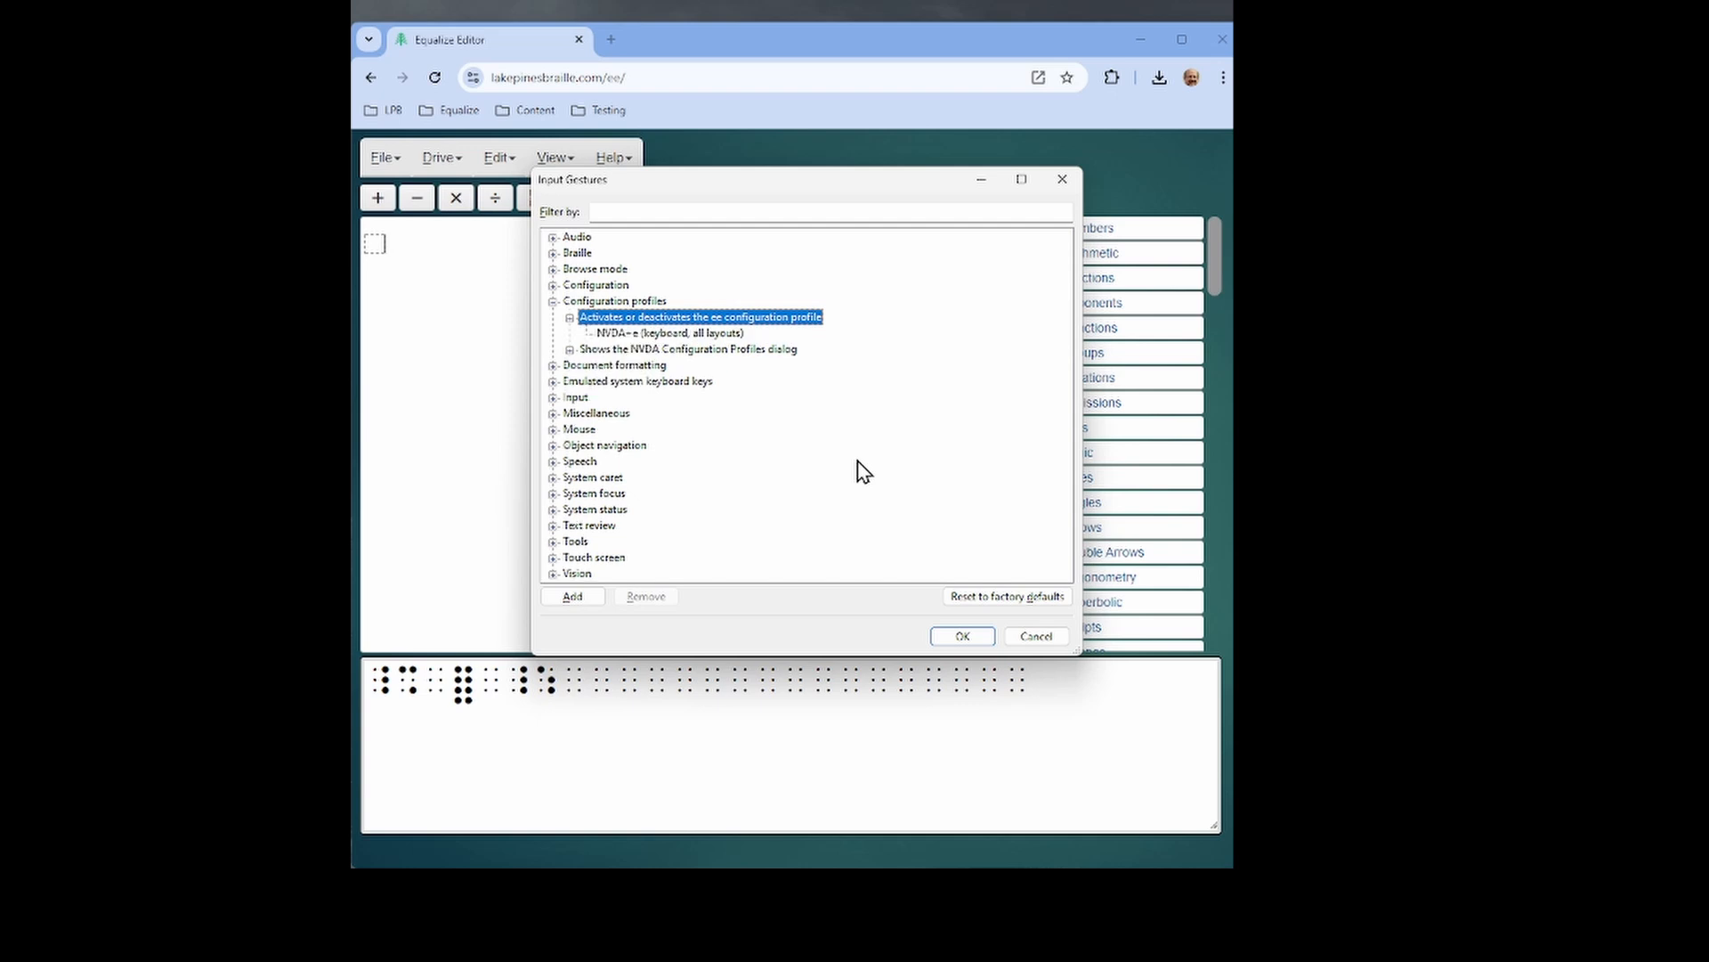
pyautogui.press('Down')
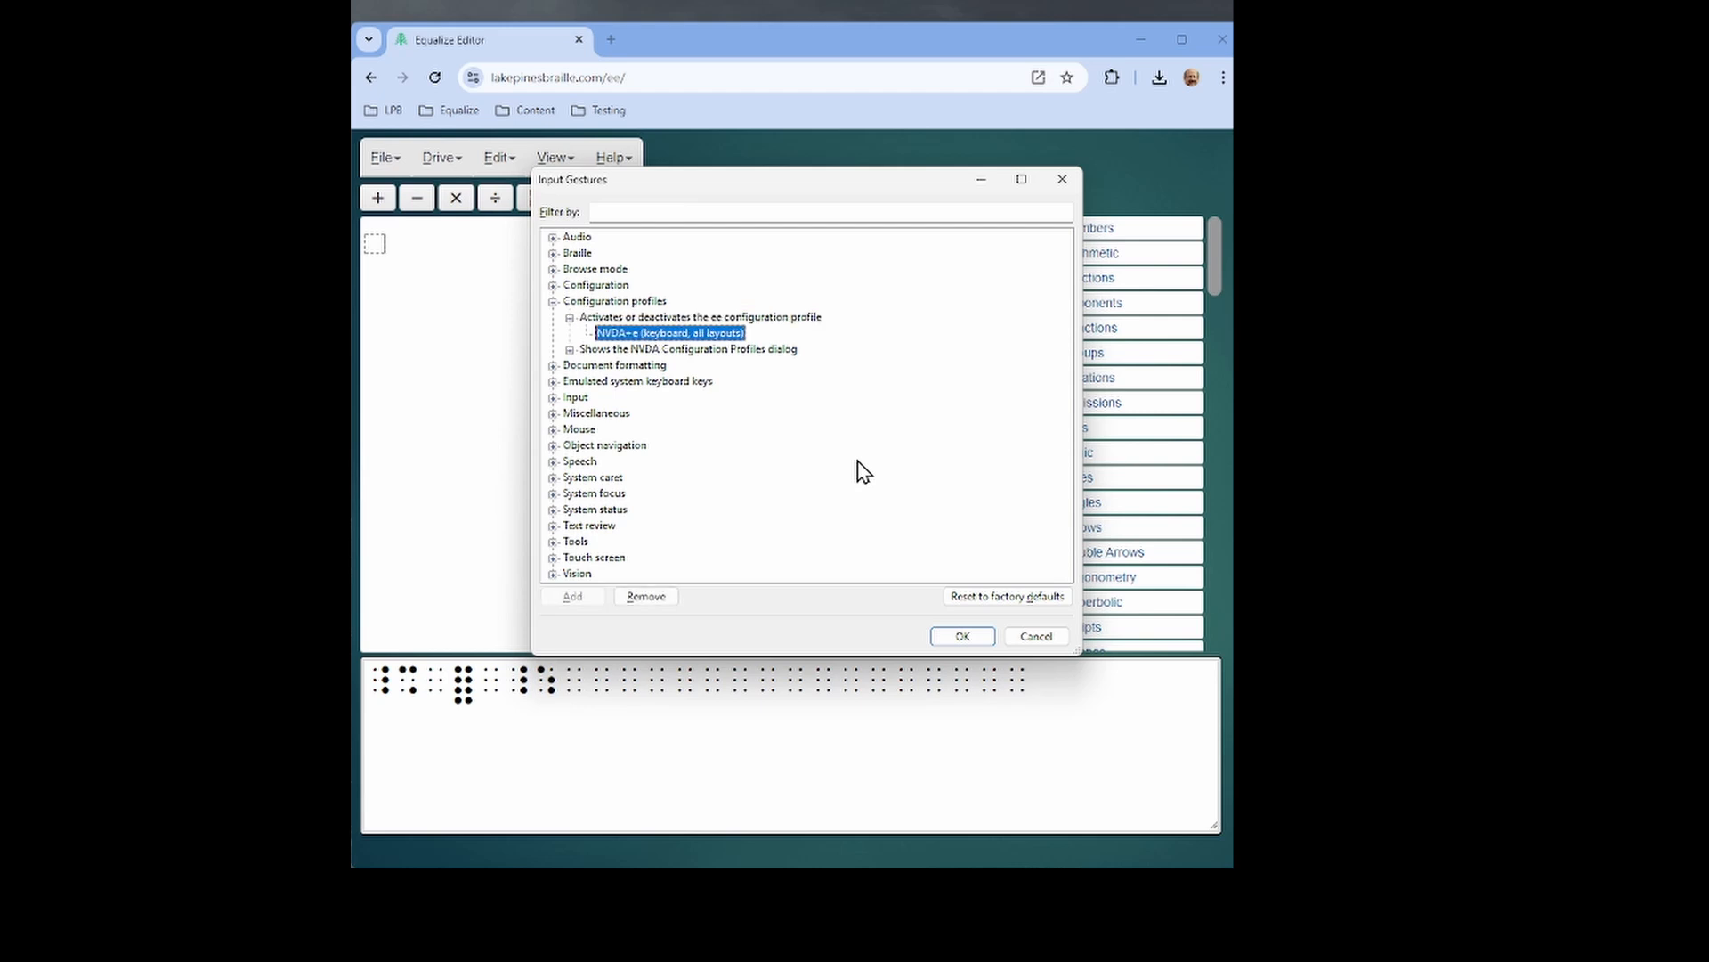
# Remove the ee configuration profile's toggle gesture, reassign it as NVDA+e (keyboard, all layouts), and accept the input gestures.
pyautogui.click(635, 602)
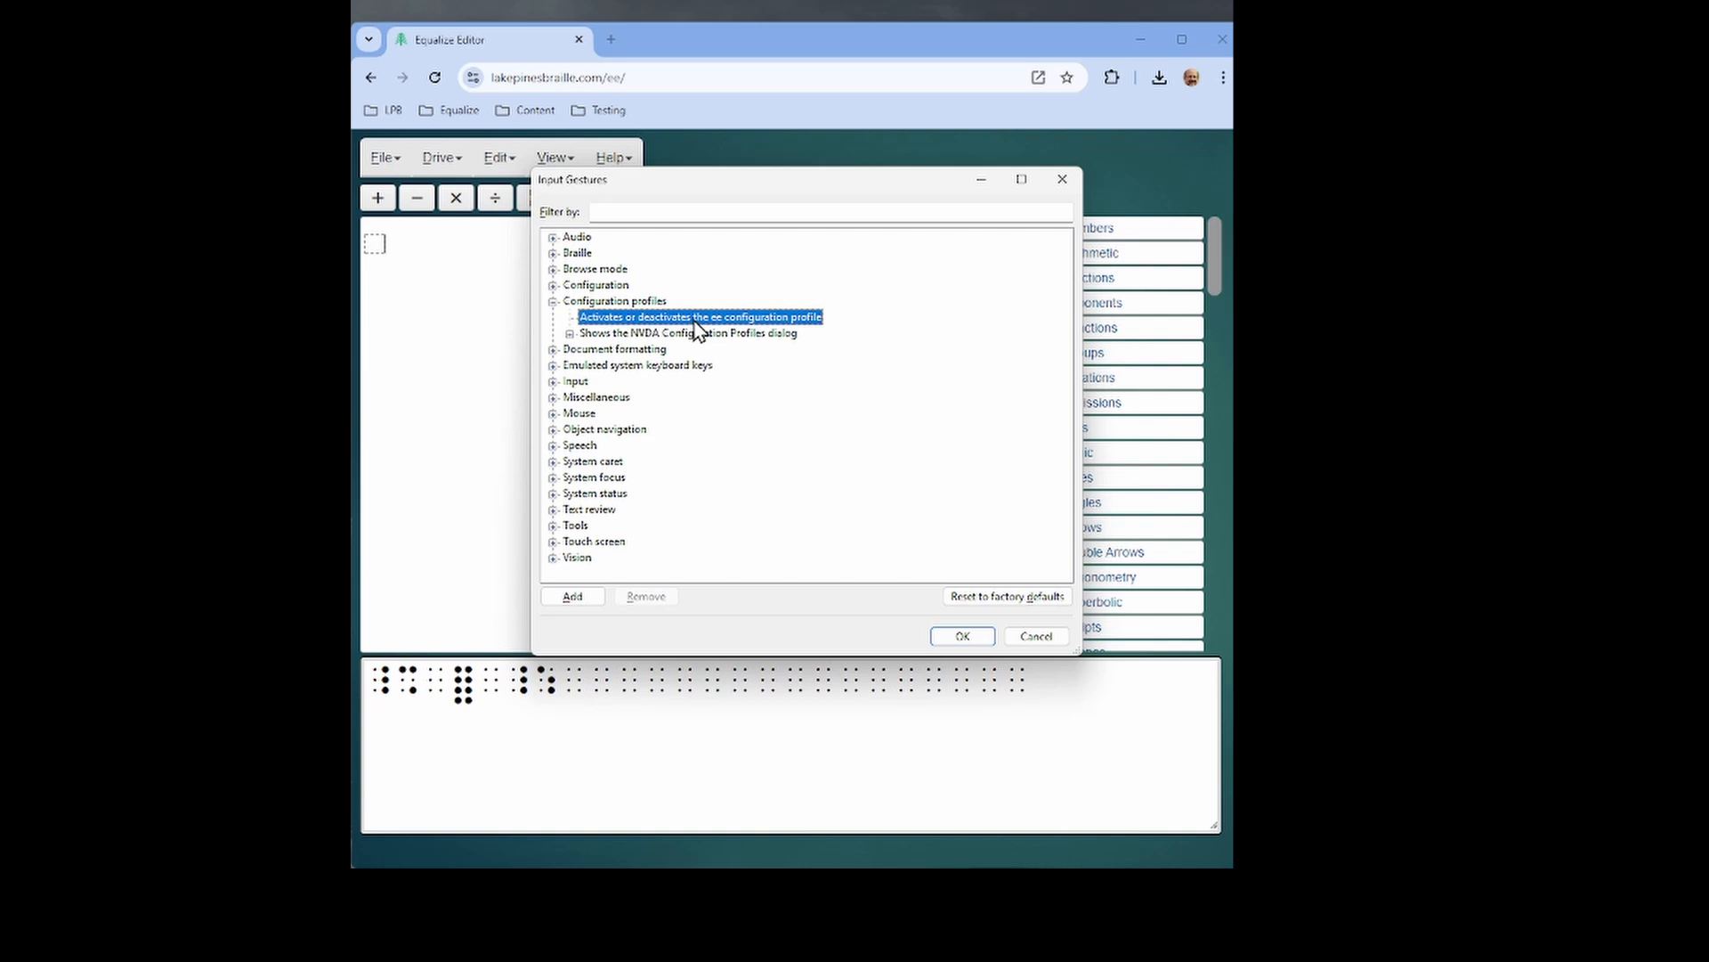
pyautogui.click(579, 599)
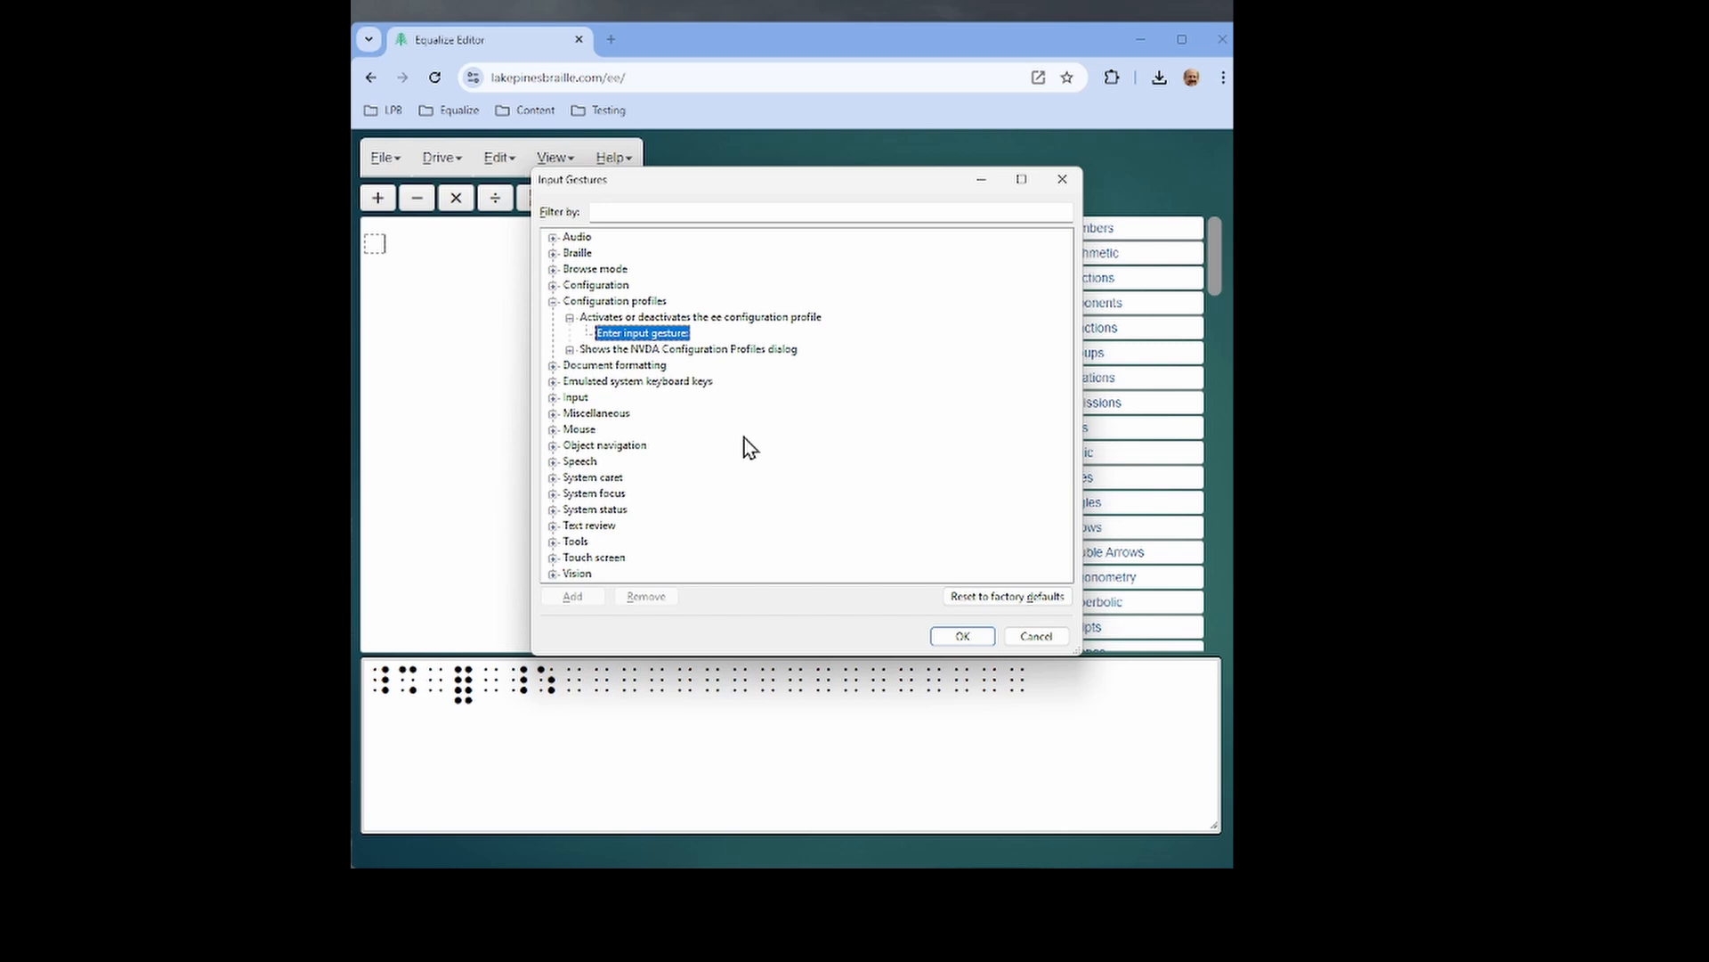
pyautogui.press('Insert+e')
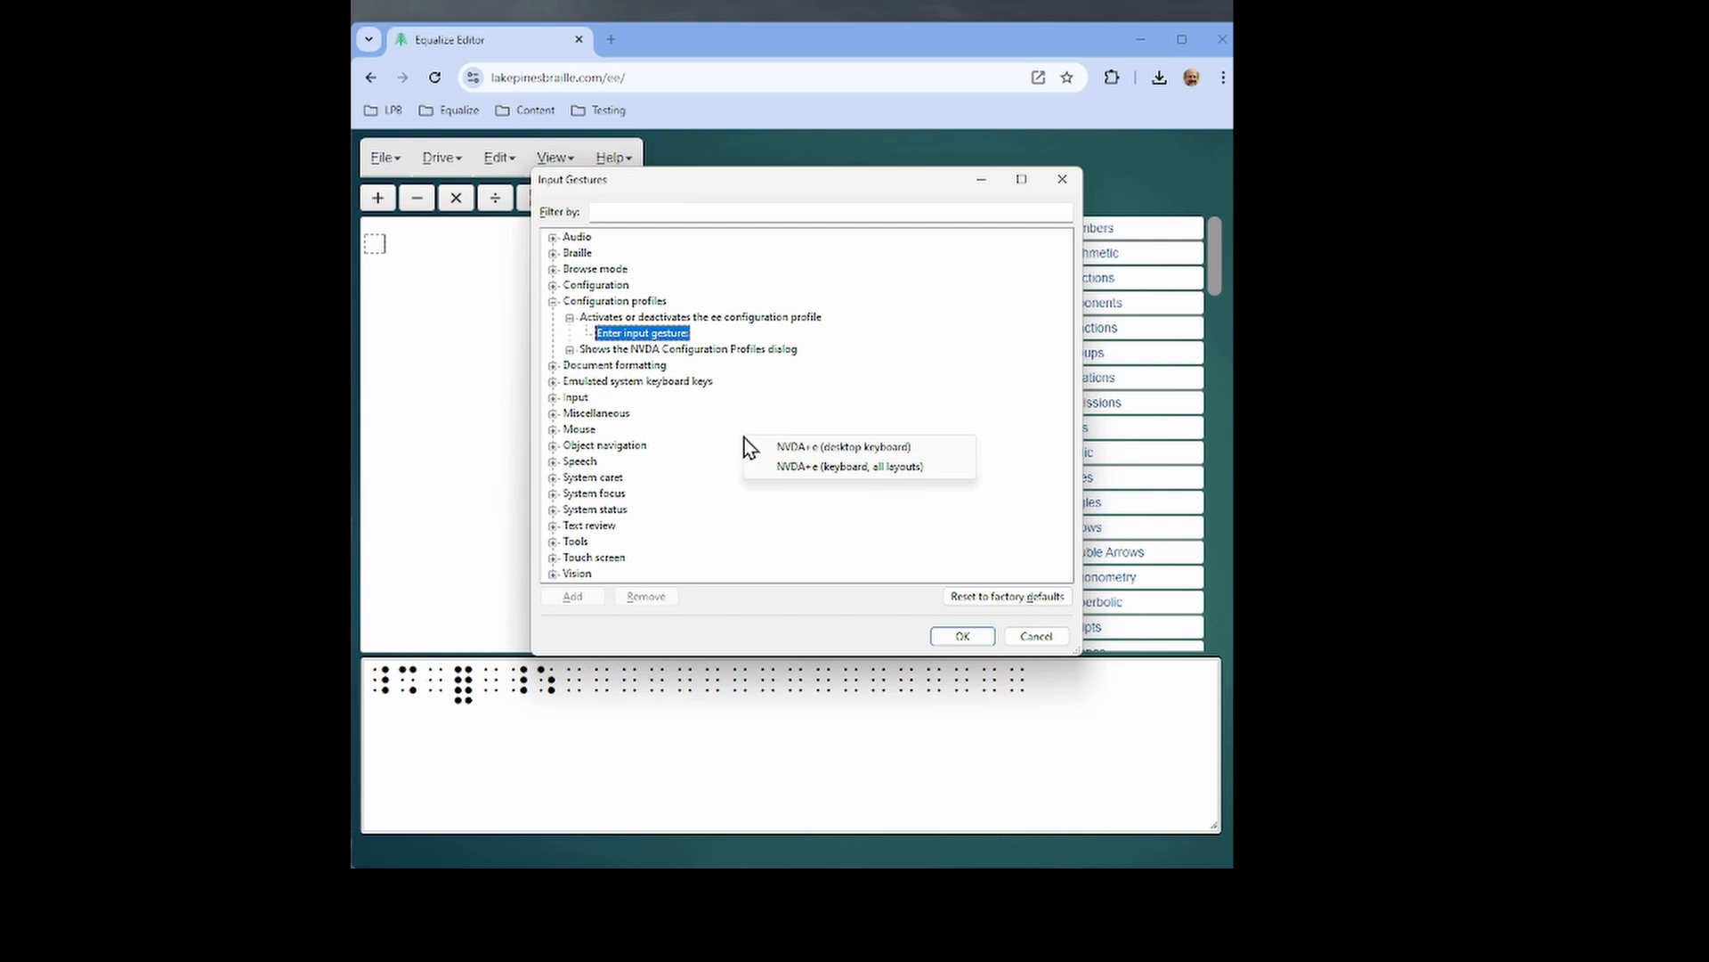
pyautogui.click(827, 470)
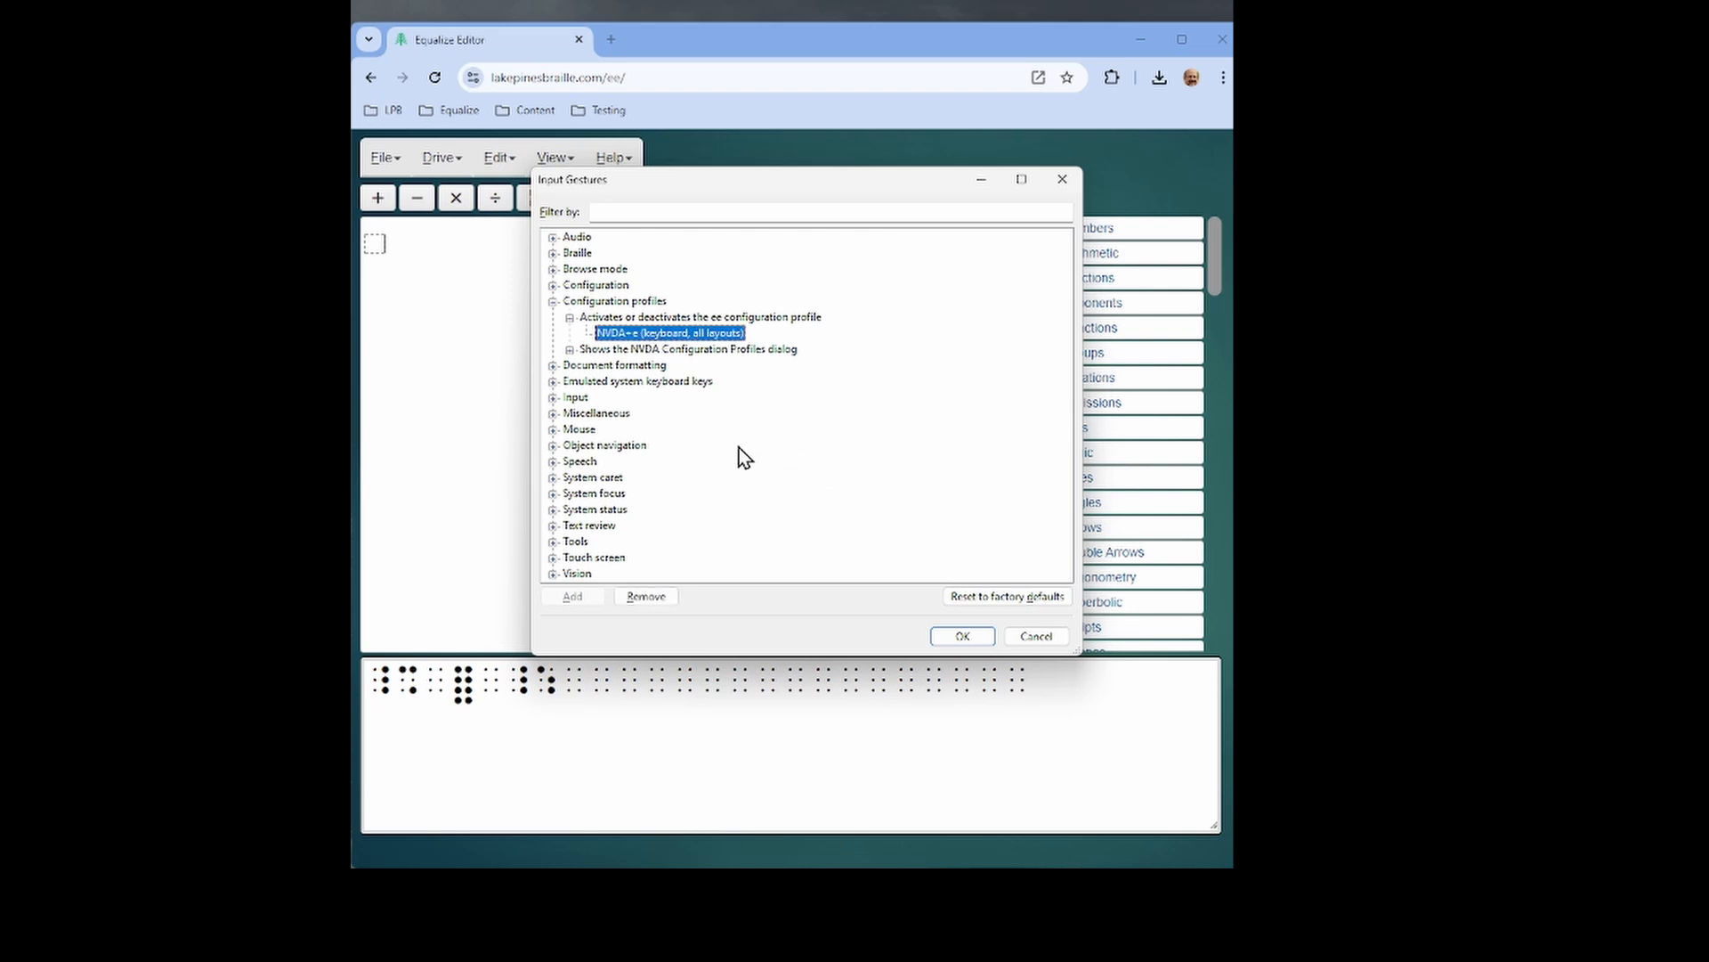
pyautogui.click(962, 636)
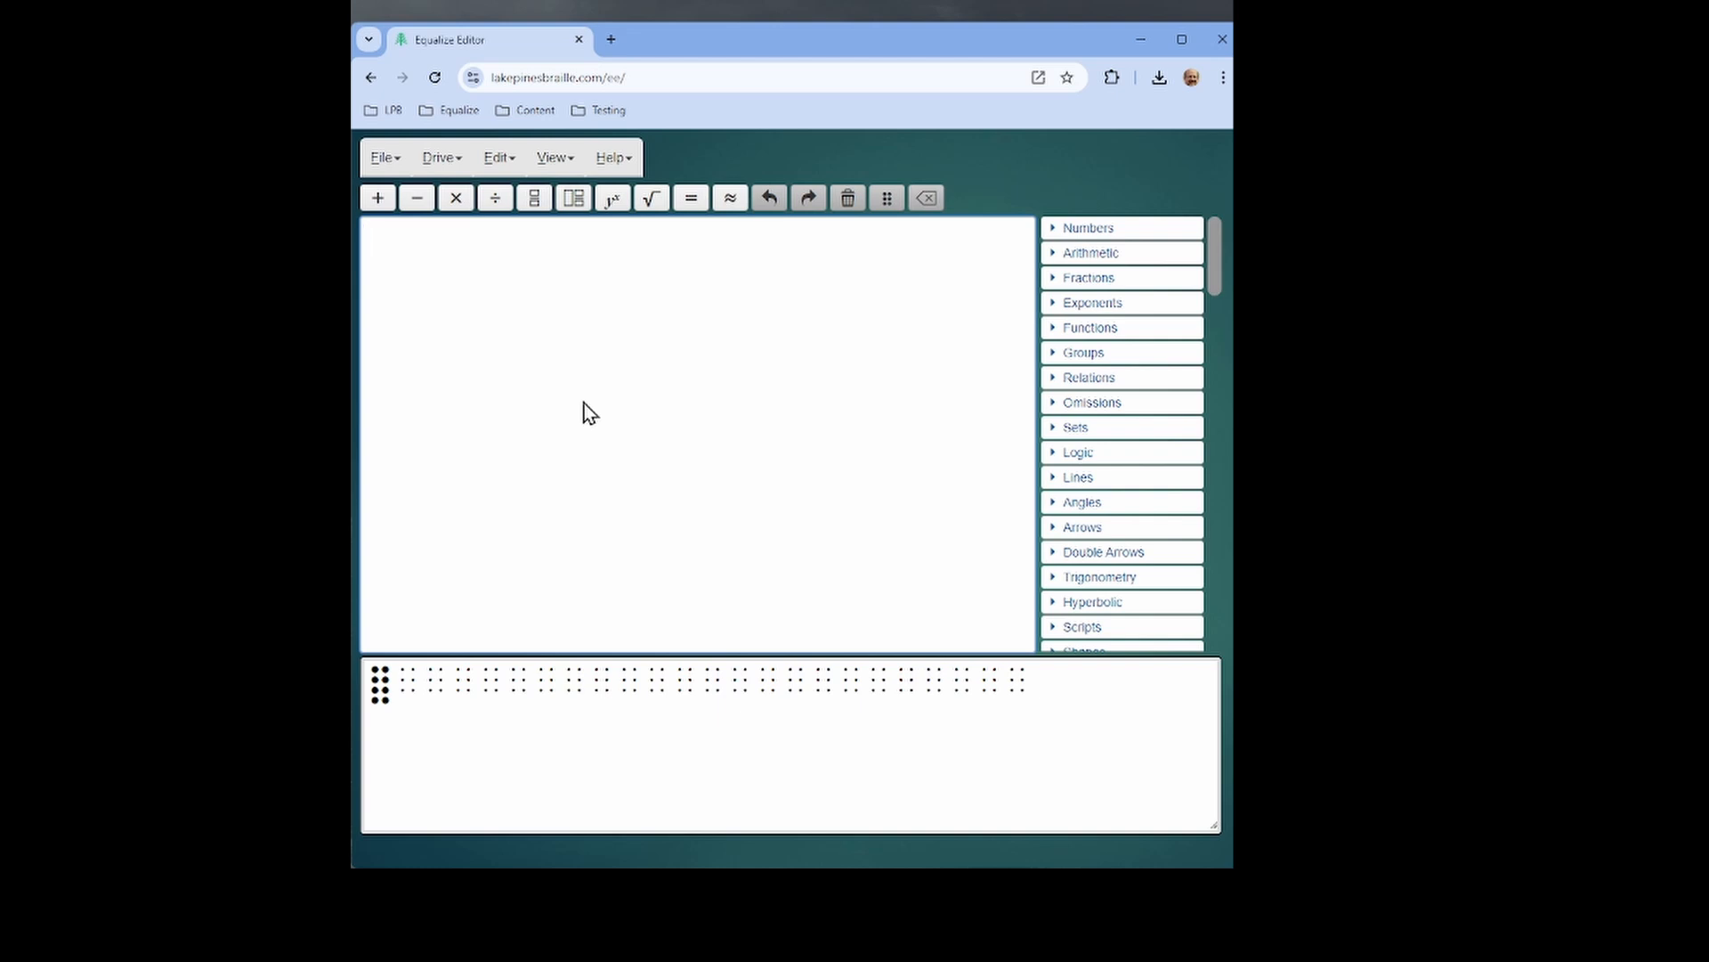
# Insert an empty math region in the blank editor document.
pyautogui.hotkey('ctrl', 'm')
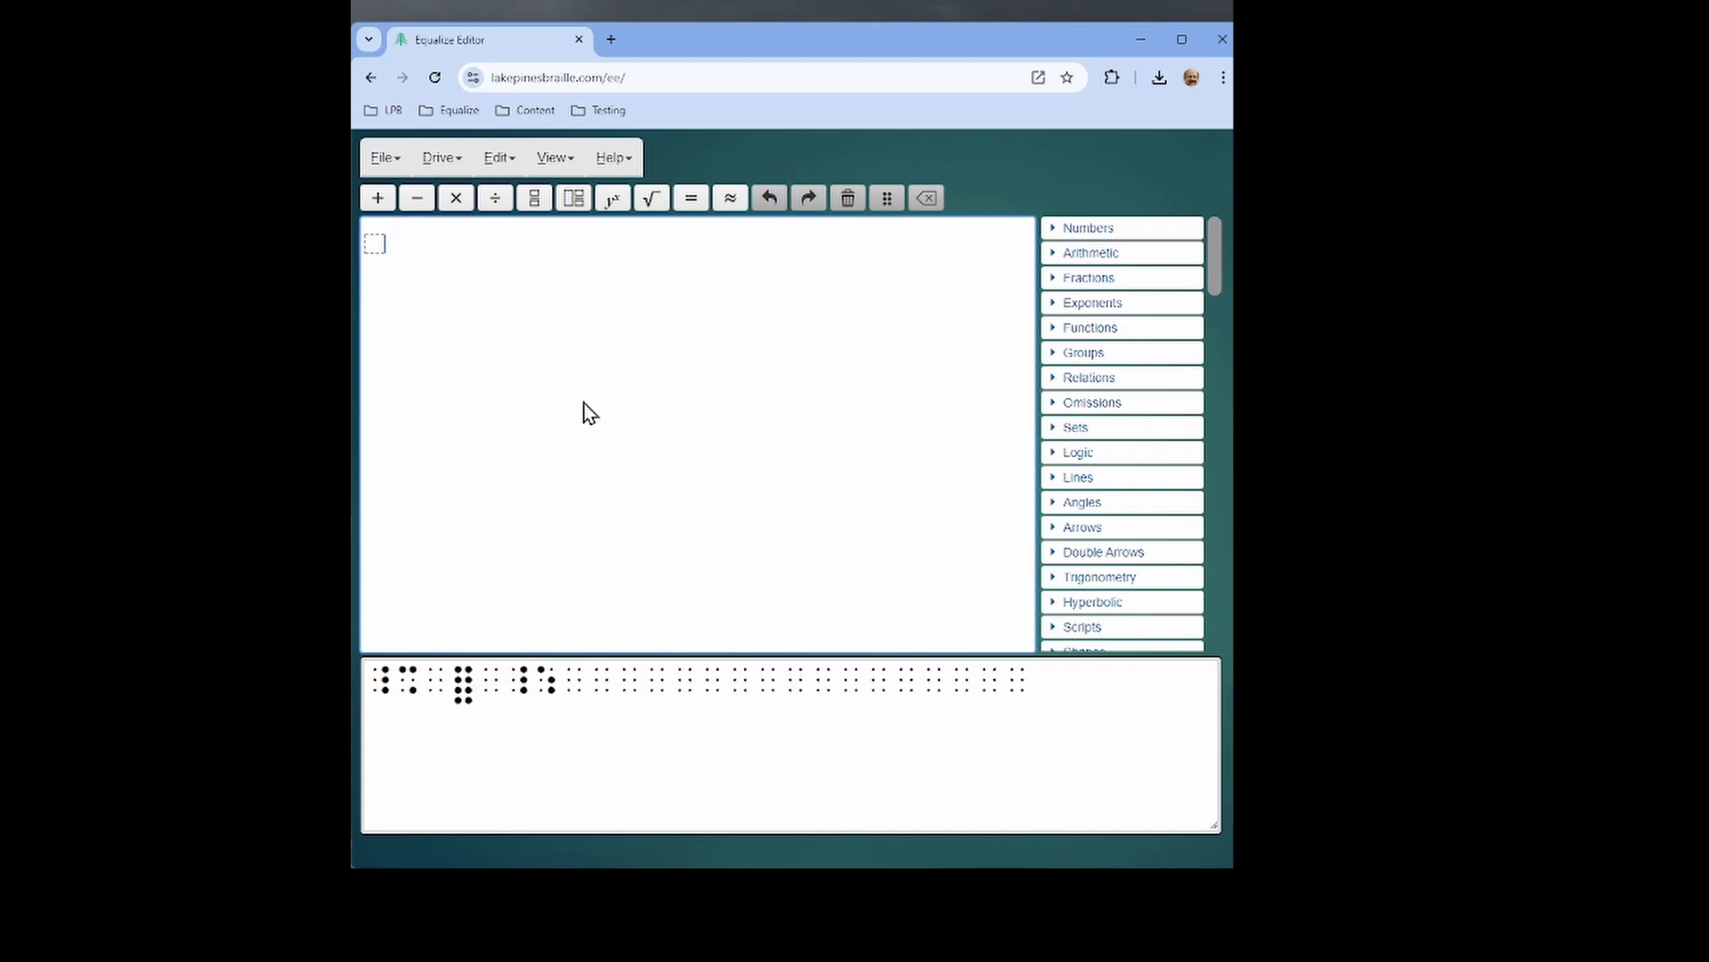